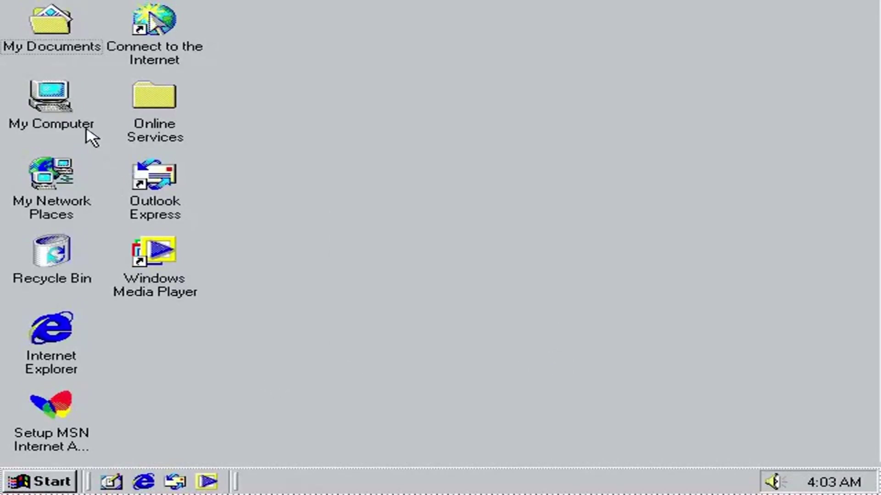
Open the computer's system properties and inspect the display adapters and network adapters in Device Manager
{"action": "right_click", "coordinate": [61, 122]}
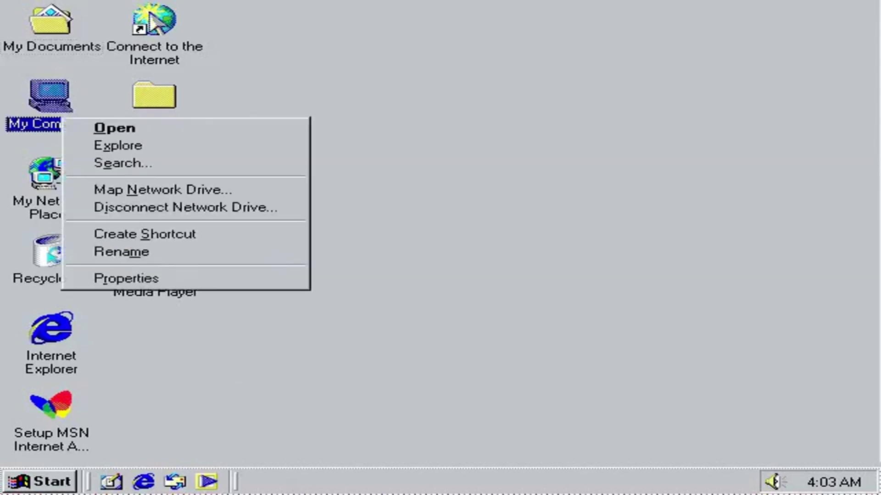
{"action": "left_click", "coordinate": [123, 286]}
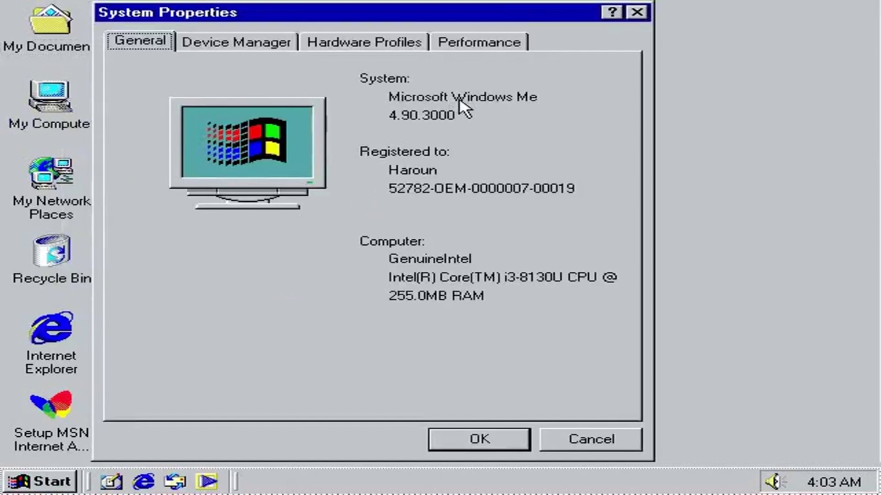
{"action": "left_click", "coordinate": [263, 44]}
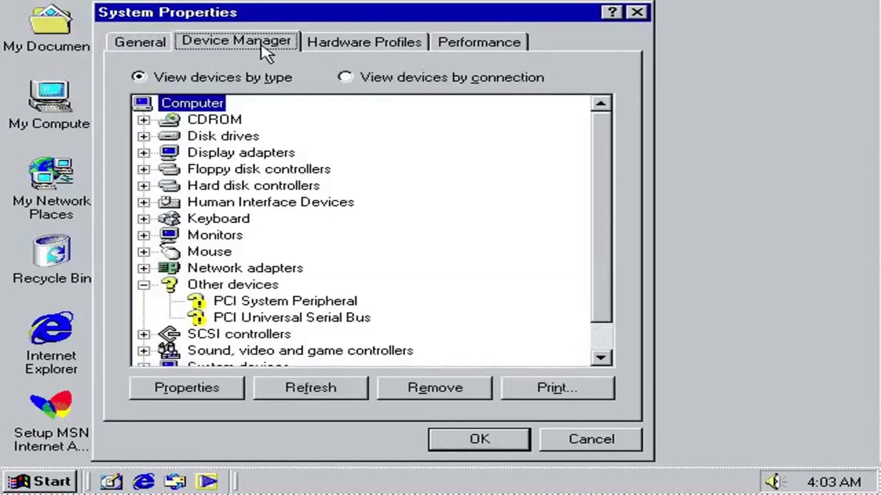
{"action": "left_click", "coordinate": [144, 153]}
{"action": "left_click", "coordinate": [144, 153]}
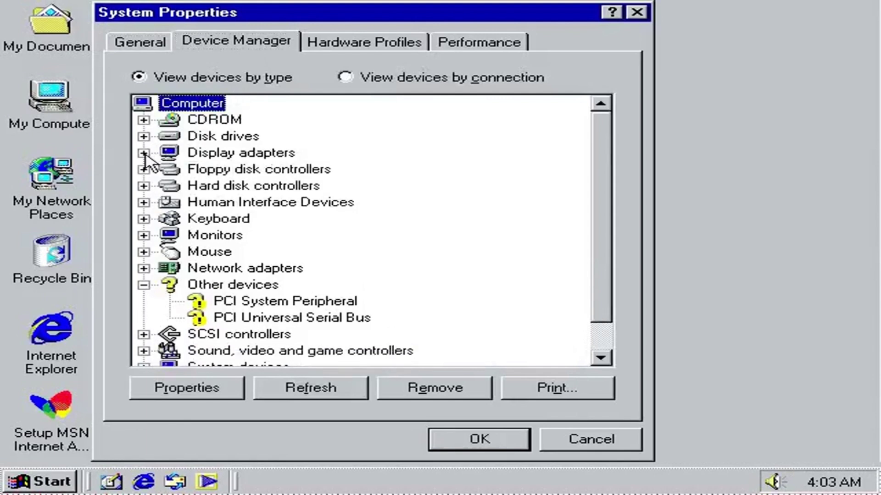
{"action": "left_click", "coordinate": [143, 269]}
{"action": "left_click", "coordinate": [144, 269]}
Review the performance status and the hard disk role options in File System properties, and close system properties without changes
{"action": "left_click", "coordinate": [474, 46]}
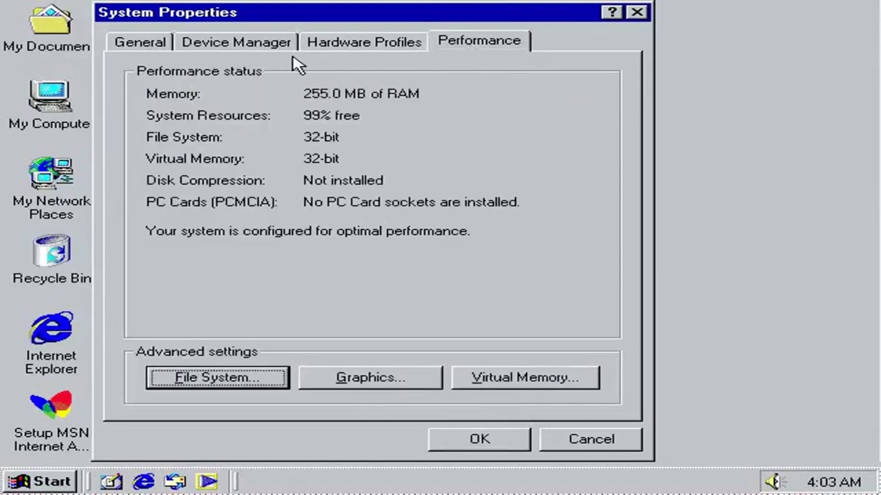
{"action": "left_click", "coordinate": [240, 380]}
{"action": "left_click", "coordinate": [419, 162]}
{"action": "left_click", "coordinate": [418, 178]}
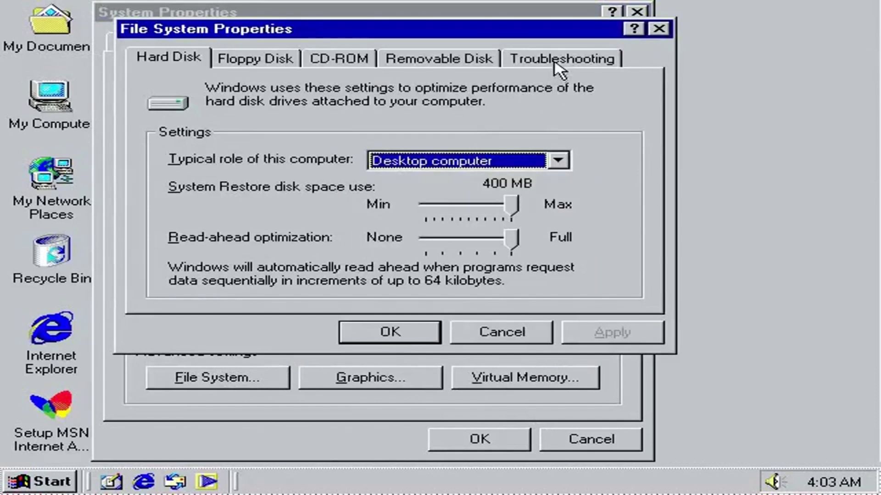
{"action": "left_click", "coordinate": [634, 28]}
{"action": "left_click", "coordinate": [451, 165]}
{"action": "left_click", "coordinate": [452, 167]}
{"action": "left_click", "coordinate": [510, 331]}
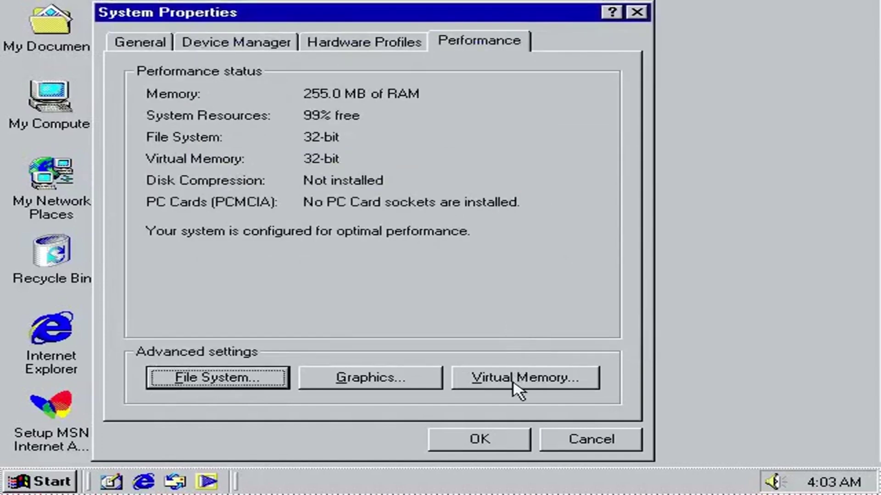
{"action": "left_click", "coordinate": [557, 443]}
{"action": "left_click", "coordinate": [422, 385]}
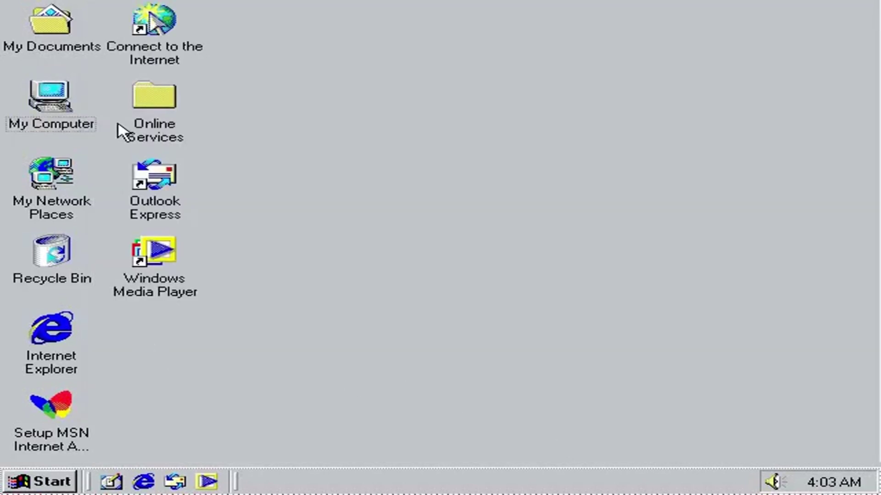
Browse to My Pictures in My Documents, preview the Cliff in Clouds image enlarged, and close the preview
{"action": "double_click", "coordinate": [50, 41]}
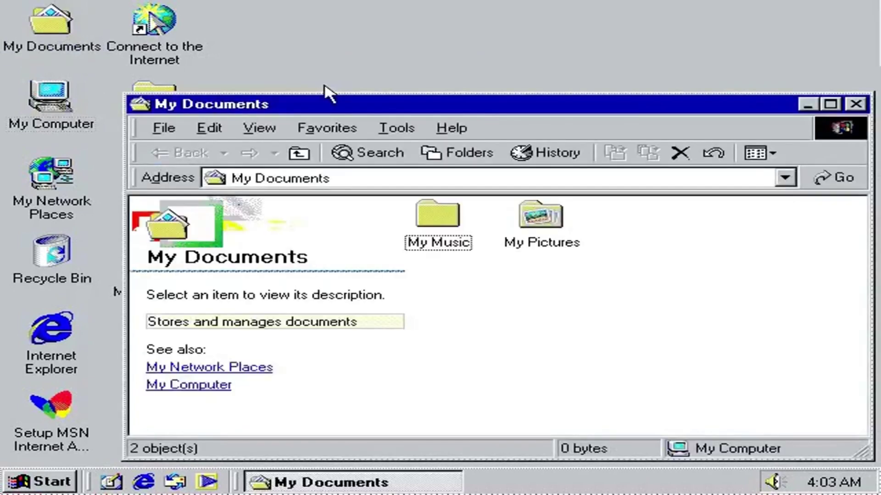
{"action": "double_click", "coordinate": [536, 224]}
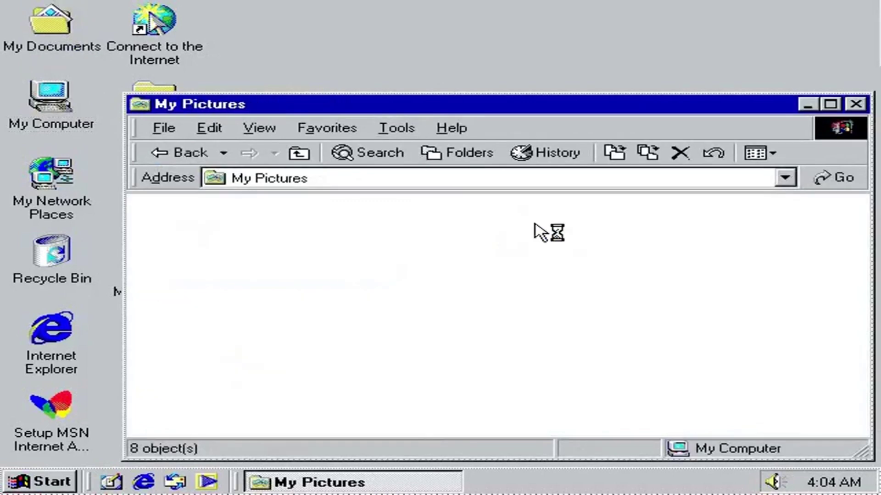
{"action": "double_click", "coordinate": [516, 278]}
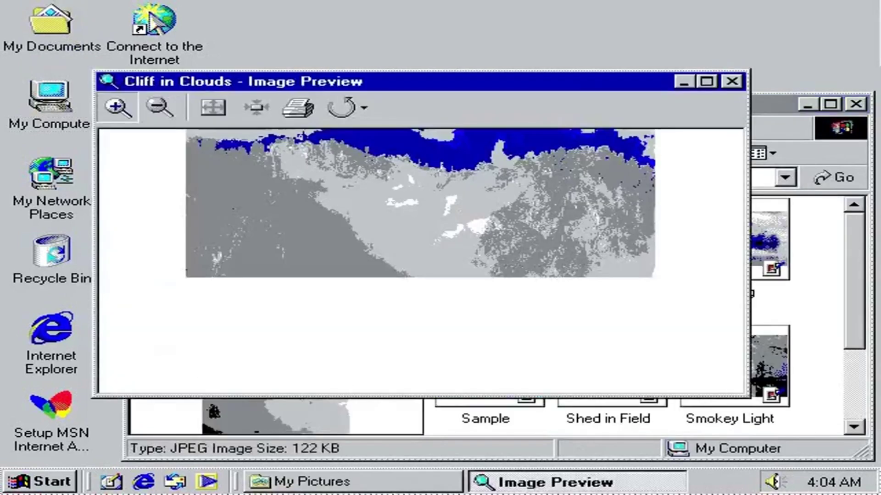
{"action": "left_click", "coordinate": [334, 216]}
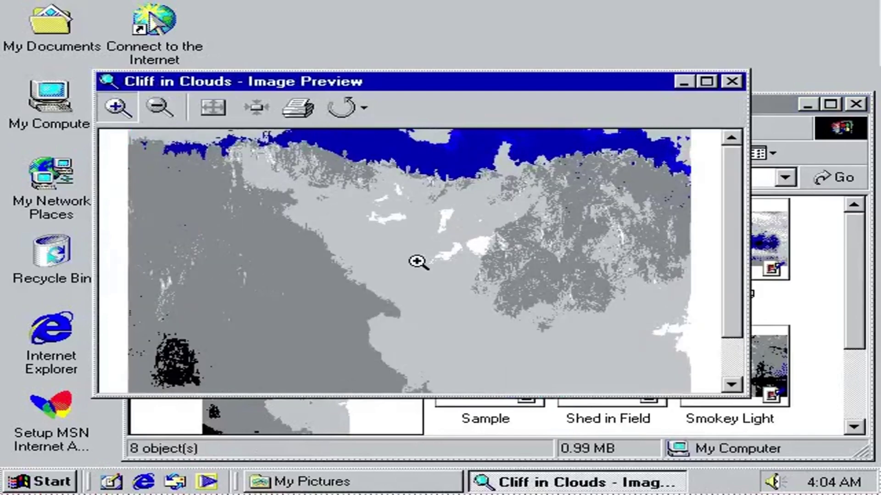
{"action": "left_click", "coordinate": [732, 82]}
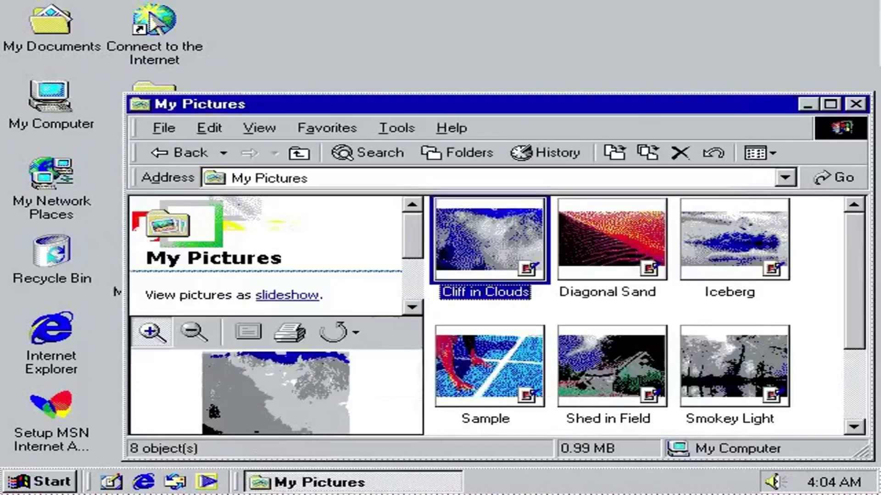
{"action": "left_click", "coordinate": [814, 257]}
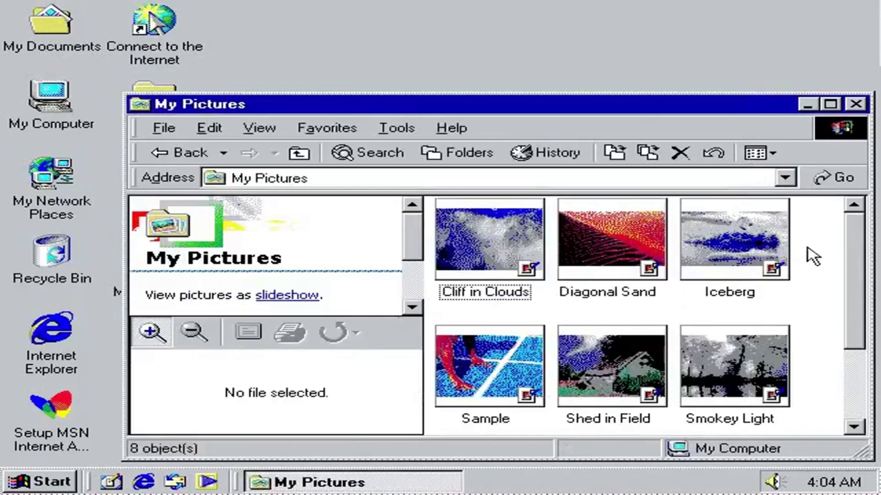
Search the My Pictures folder by file name, changing the name pattern to *.jpg* for a second search
{"action": "left_click", "coordinate": [363, 159]}
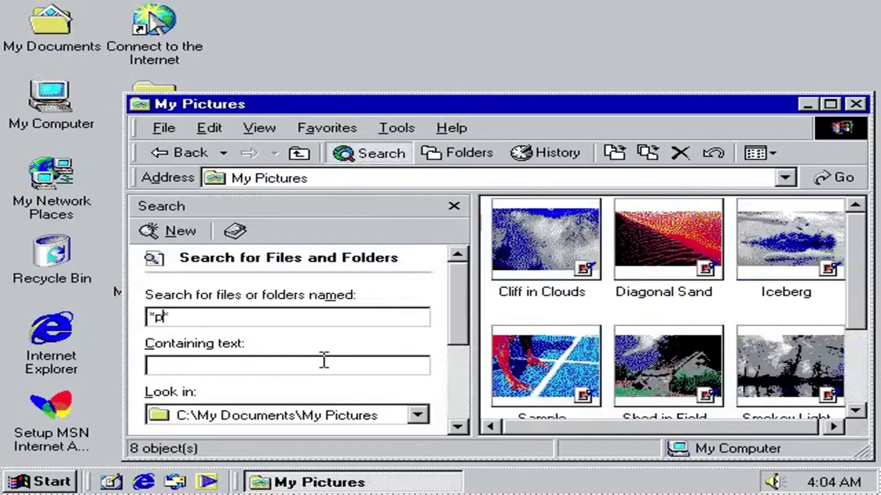
{"action": "left_click", "coordinate": [461, 367]}
{"action": "left_click", "coordinate": [202, 286]}
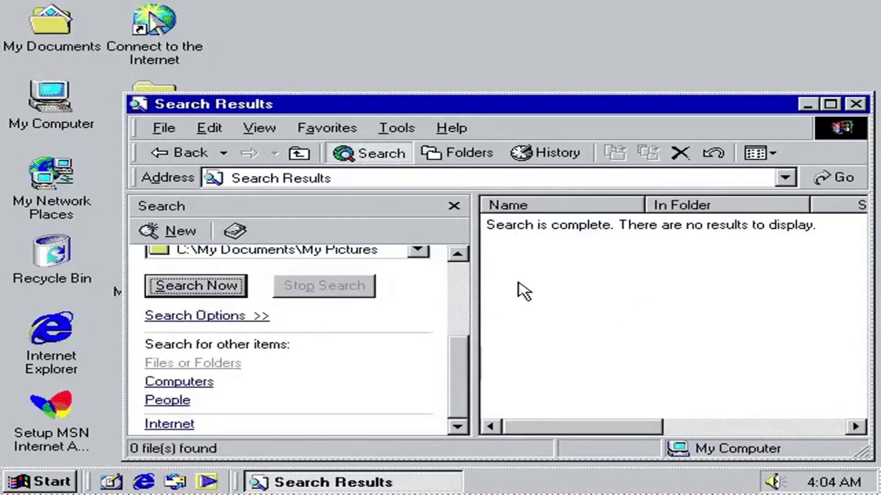
{"action": "left_click", "coordinate": [457, 266]}
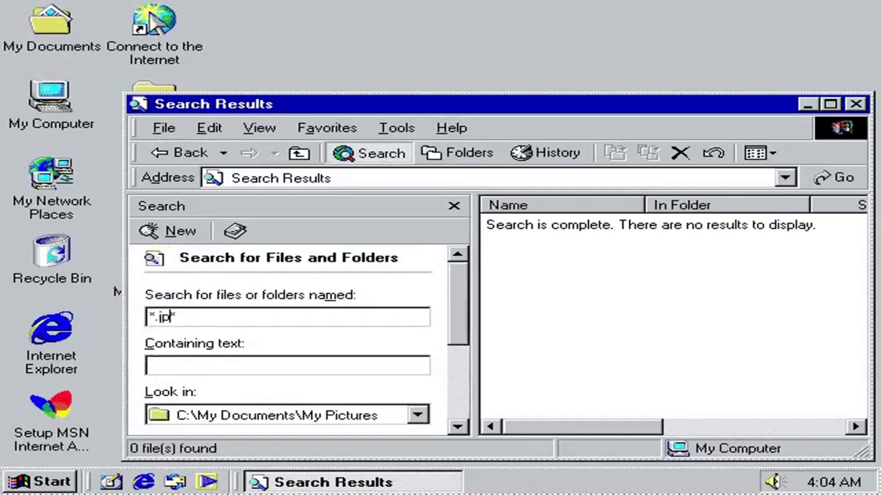
{"action": "type", "text": "g"}
{"action": "key", "text": "Return"}
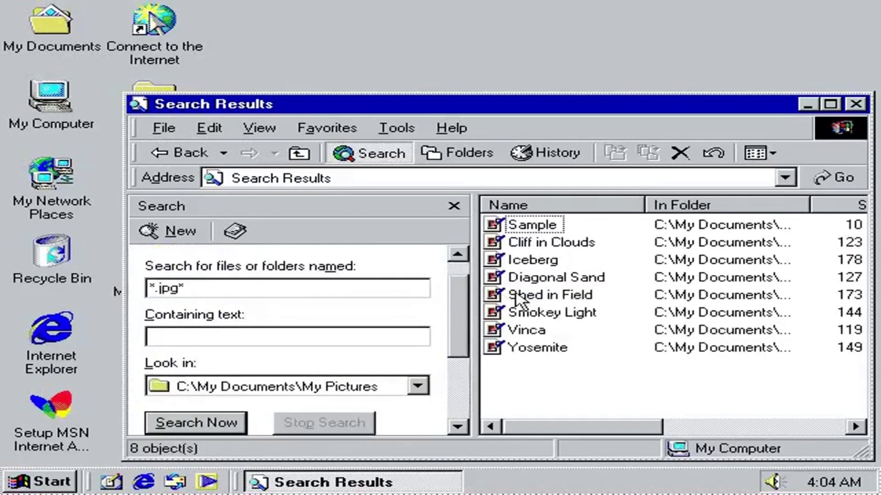
Review the General and advanced View settings in Folder Options without changing them, and close the search results window
{"action": "left_click", "coordinate": [374, 133]}
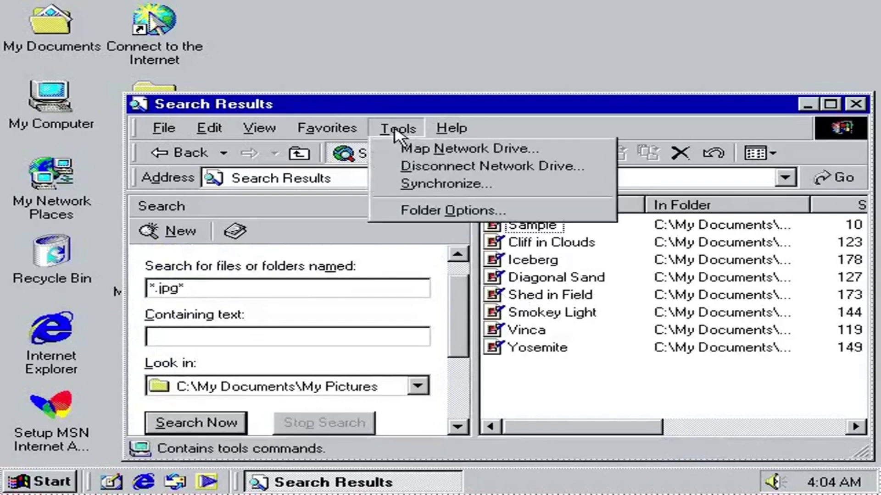
{"action": "left_click", "coordinate": [435, 211]}
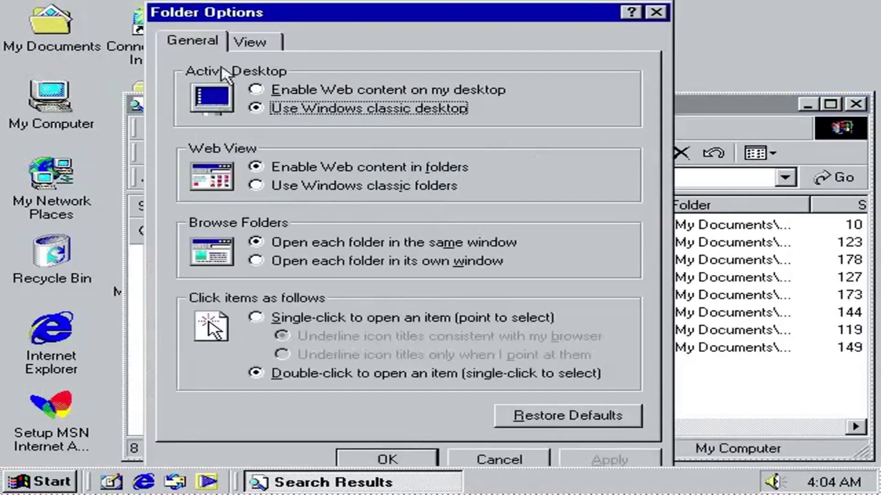
{"action": "left_click", "coordinate": [252, 42]}
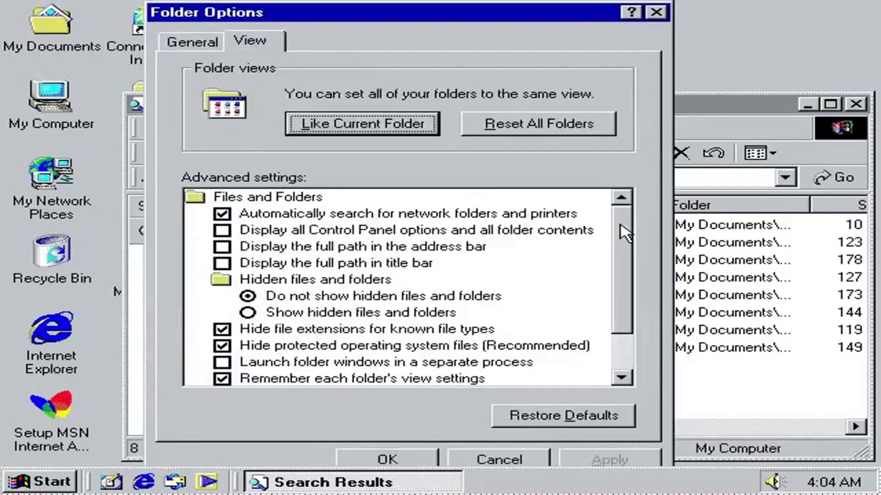
{"action": "left_click_drag", "start_coordinate": [626, 239], "coordinate": [630, 324]}
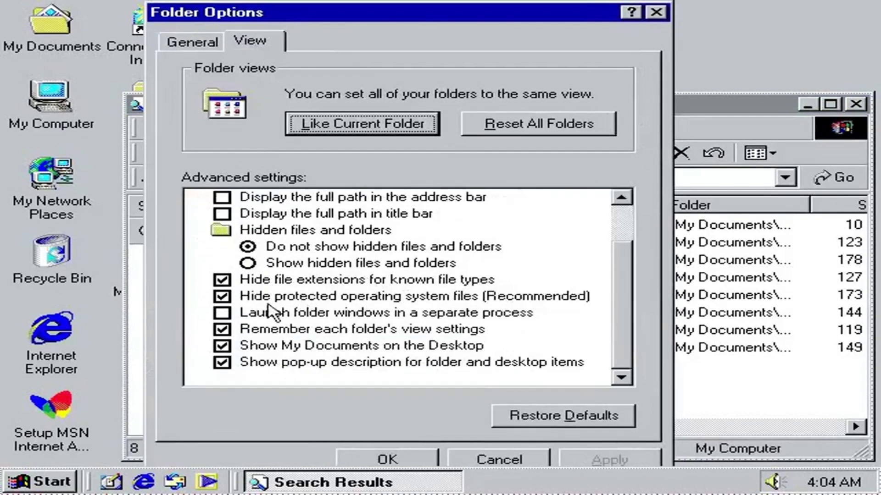
{"action": "left_click", "coordinate": [510, 460]}
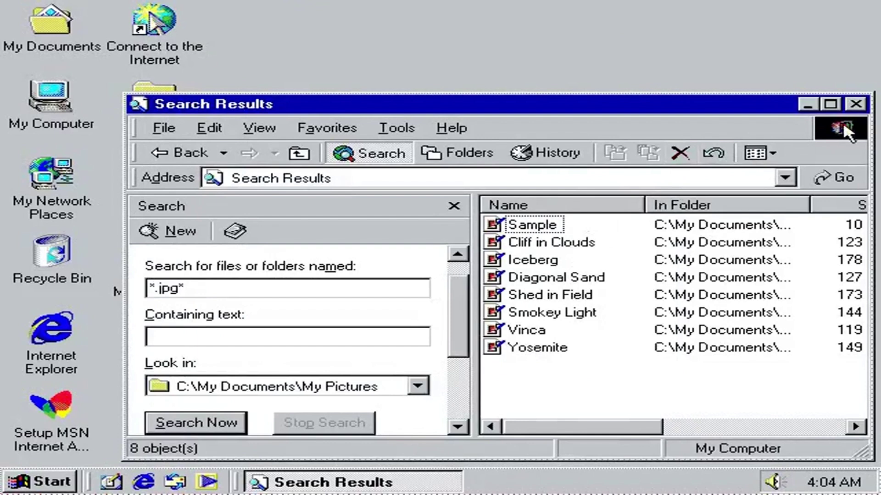
{"action": "left_click", "coordinate": [855, 104]}
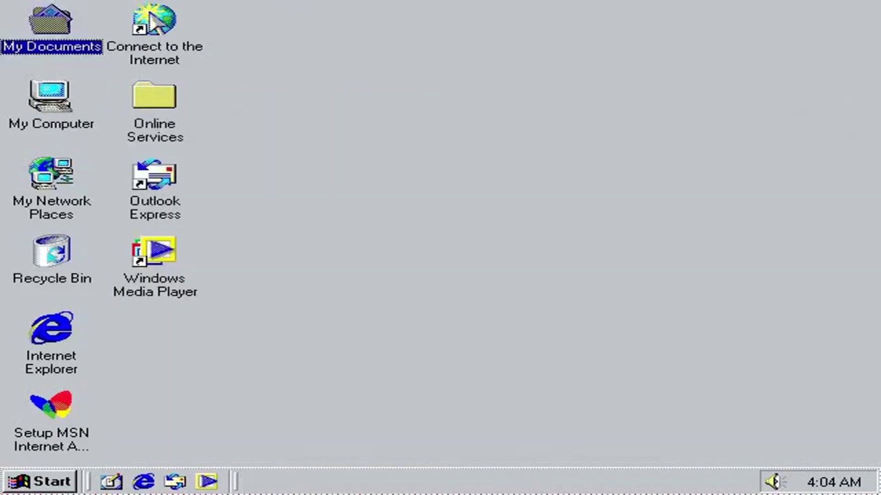
Create a new text document on the desktop named vjignivgjuvjguhvughv
{"action": "right_click", "coordinate": [513, 141]}
{"action": "mouse_move", "coordinate": [639, 285]}
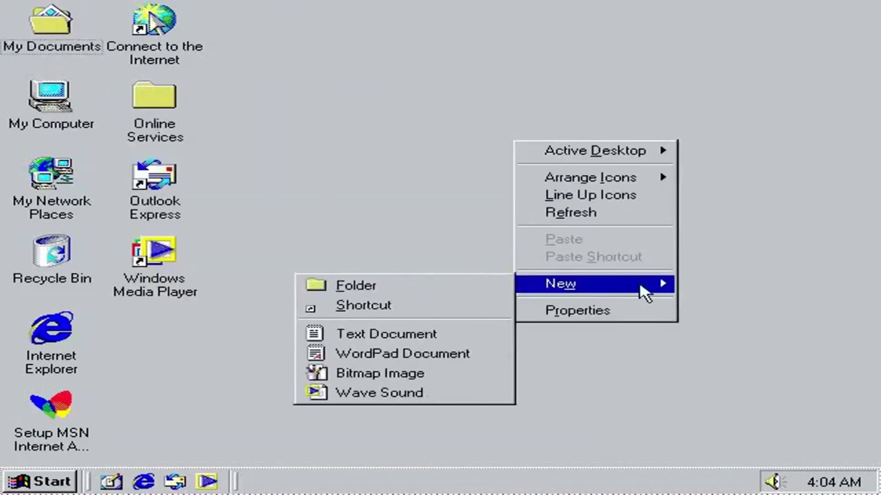
{"action": "left_click", "coordinate": [395, 335]}
{"action": "type", "text": "vjignivgjuvjguhvughv"}
{"action": "key", "text": "Return"}
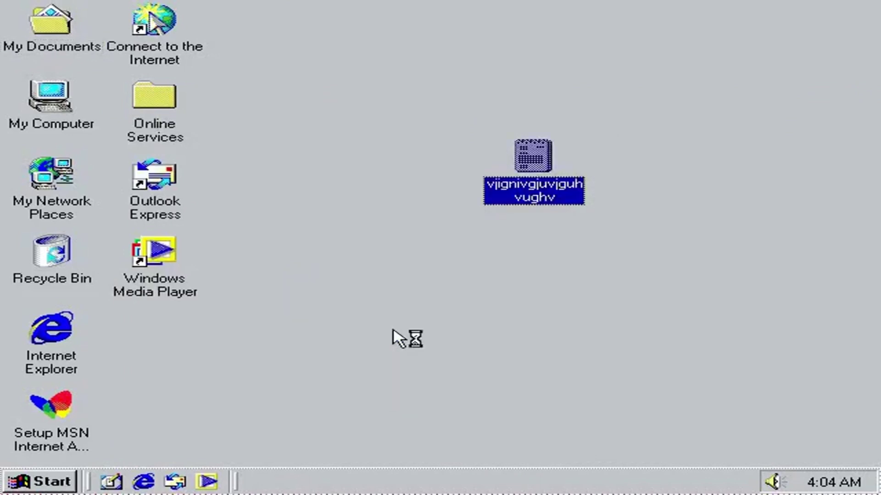
Open the new text document and write "hi everyone", "today i'm using windows me in 2023 part 2!!!!!!!!!!" and "lol" on separate lines
{"action": "key", "text": "Return"}
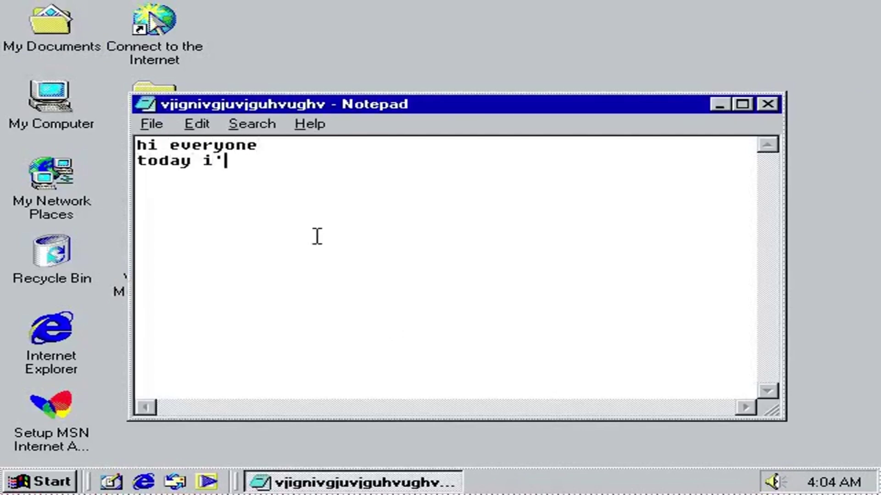
{"action": "type", "text": "using windows "}
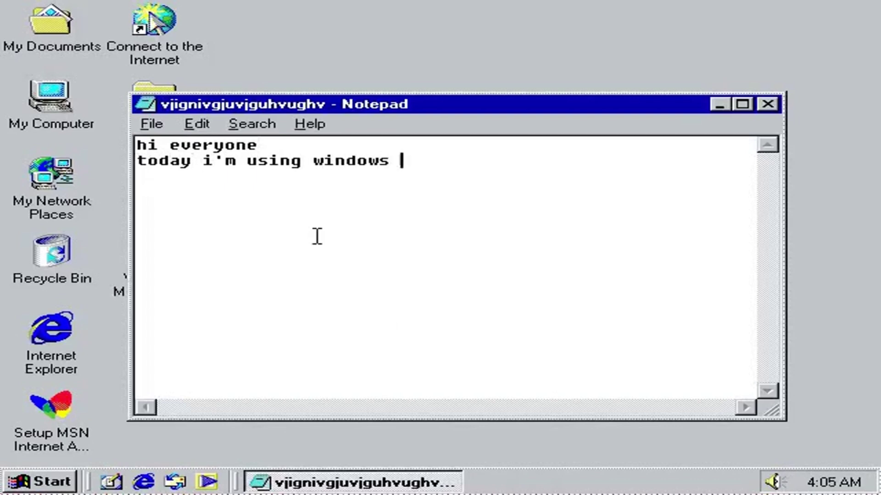
{"action": "type", "text": "me in 20"}
{"action": "key", "text": "BackSpace"}
{"action": "type", "text": "2023 part 2!!!!!!!!!!"}
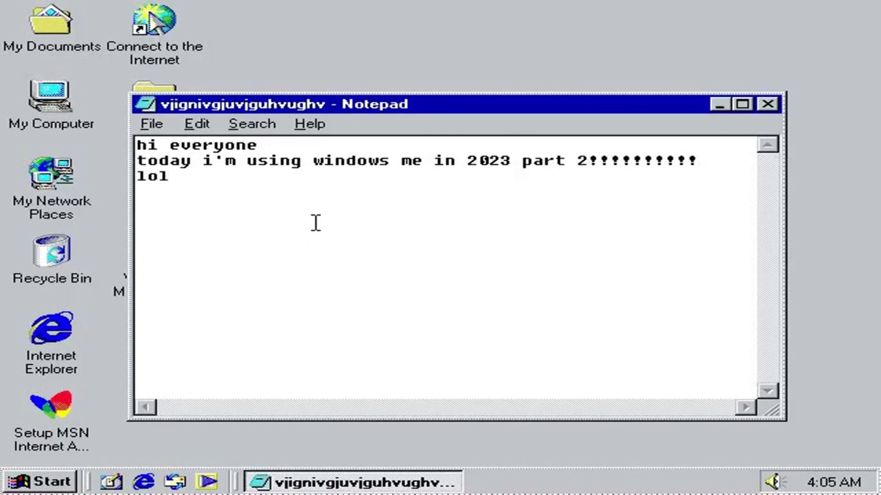
Search the document downward for "lol" with case matching turned on
{"action": "key", "text": "alt+s"}
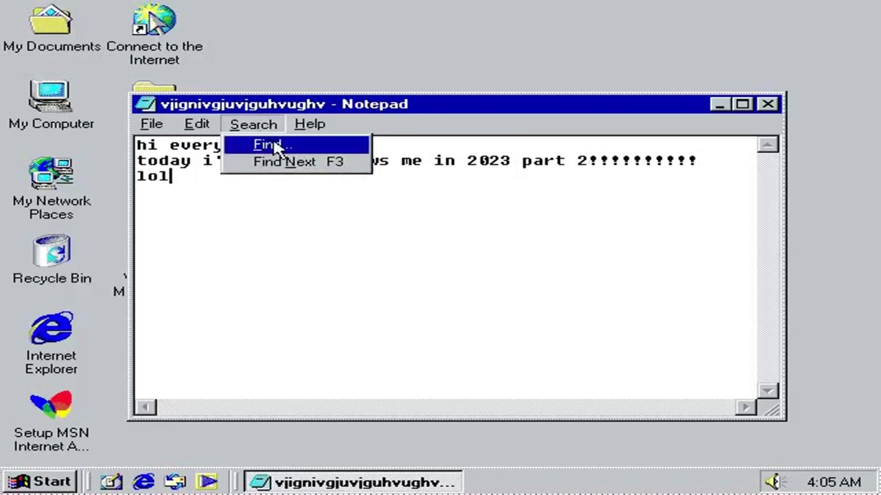
{"action": "left_click", "coordinate": [273, 143]}
{"action": "left_click", "coordinate": [262, 360]}
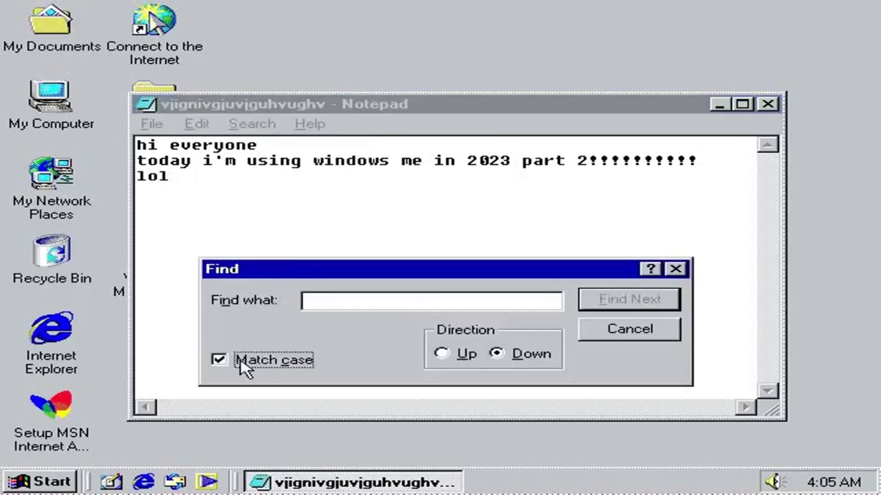
{"action": "left_click", "coordinate": [377, 302]}
{"action": "type", "text": "lol"}
{"action": "key", "text": "Return"}
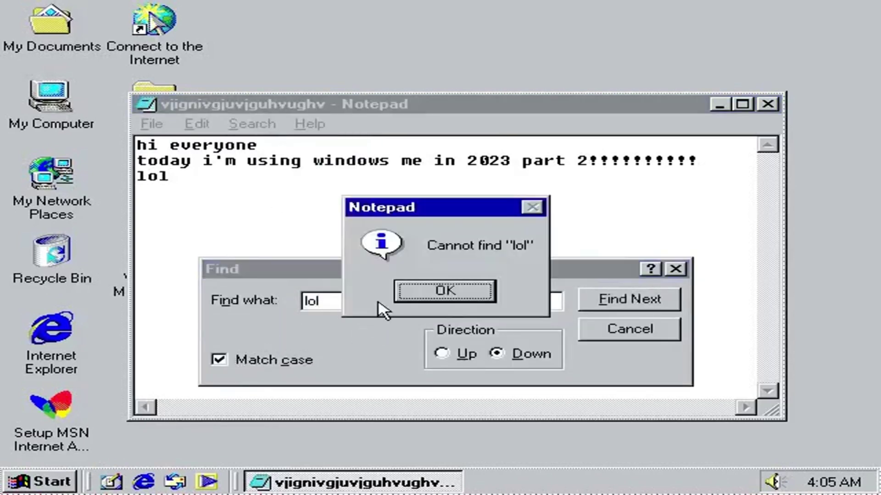
{"action": "key", "text": "Return"}
Repeat the search for "lol" in the upward direction, and close the document
{"action": "left_click", "coordinate": [456, 354]}
{"action": "left_click", "coordinate": [615, 300]}
{"action": "left_click", "coordinate": [634, 330]}
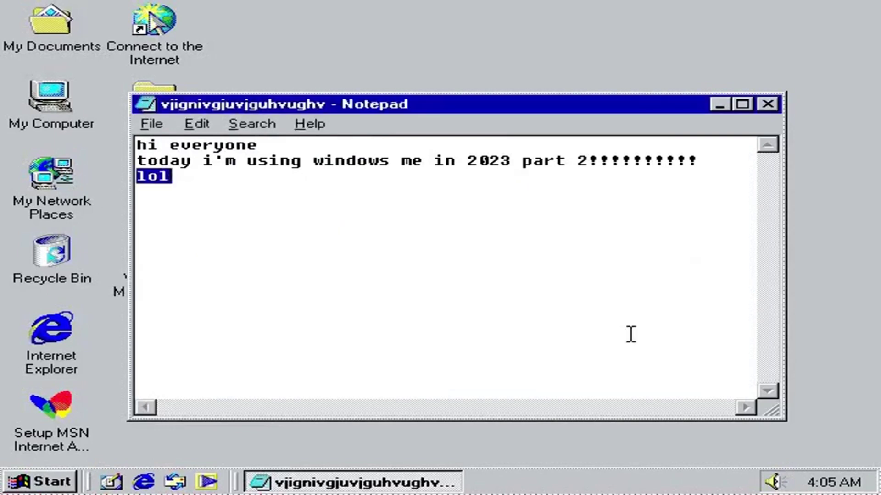
{"action": "left_click", "coordinate": [766, 106]}
{"action": "left_click", "coordinate": [467, 301]}
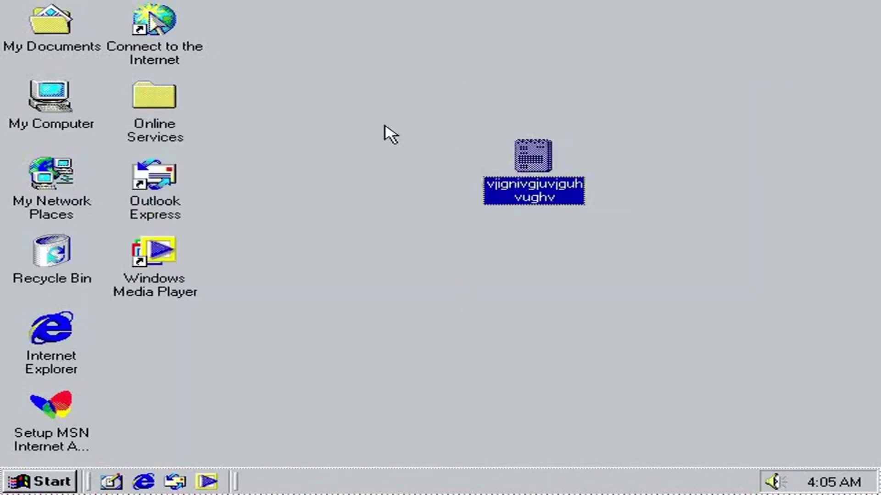
Run winver to view the Windows version information, and dismiss it
{"action": "left_click", "coordinate": [64, 482]}
{"action": "left_click", "coordinate": [177, 390]}
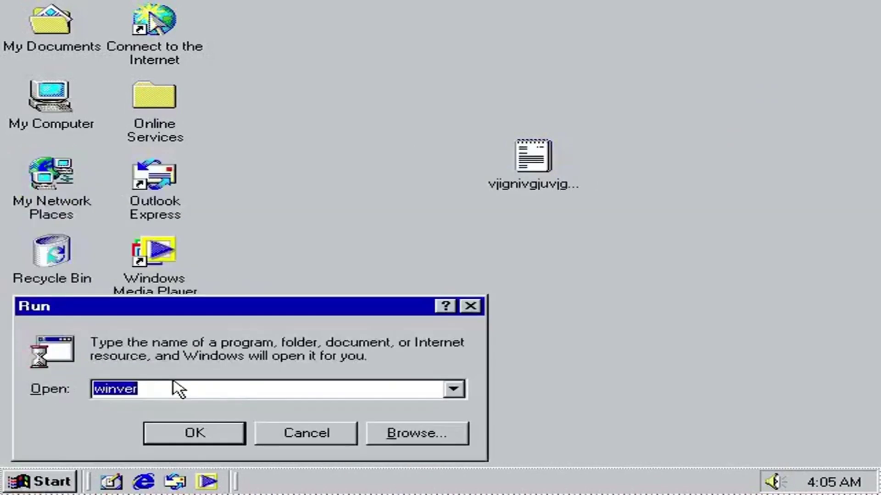
{"action": "key", "text": "Return"}
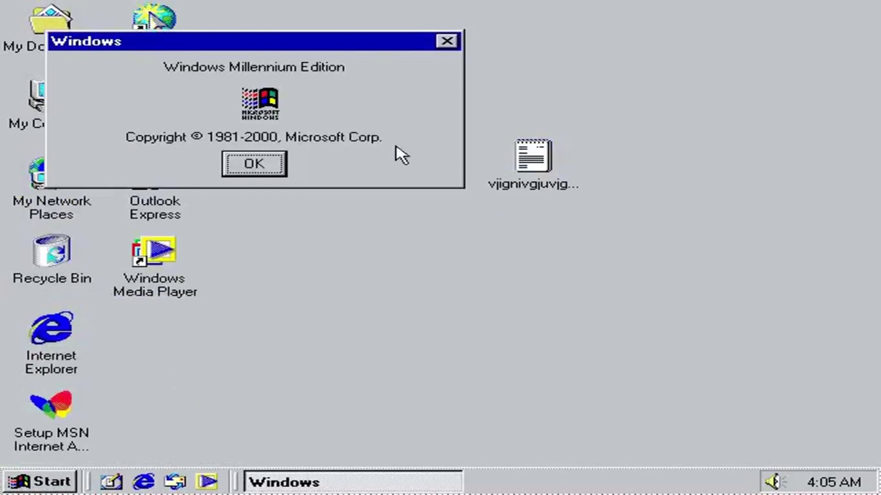
{"action": "key", "text": "Return"}
{"action": "left_click", "coordinate": [370, 224]}
Open the Control Panel
{"action": "left_click", "coordinate": [62, 482]}
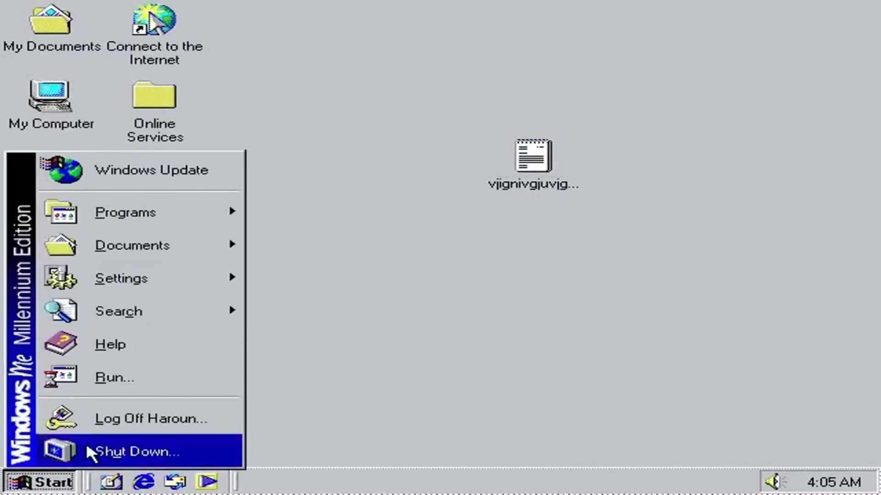
{"action": "mouse_move", "coordinate": [156, 261]}
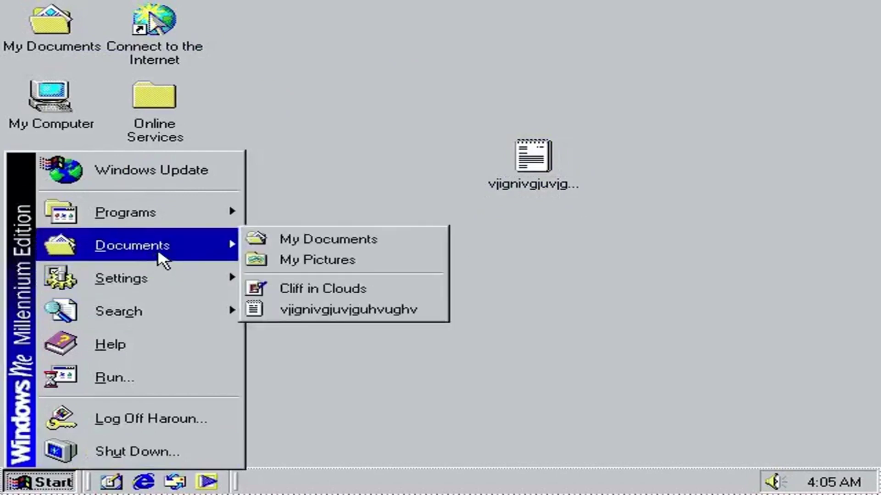
{"action": "mouse_move", "coordinate": [220, 280]}
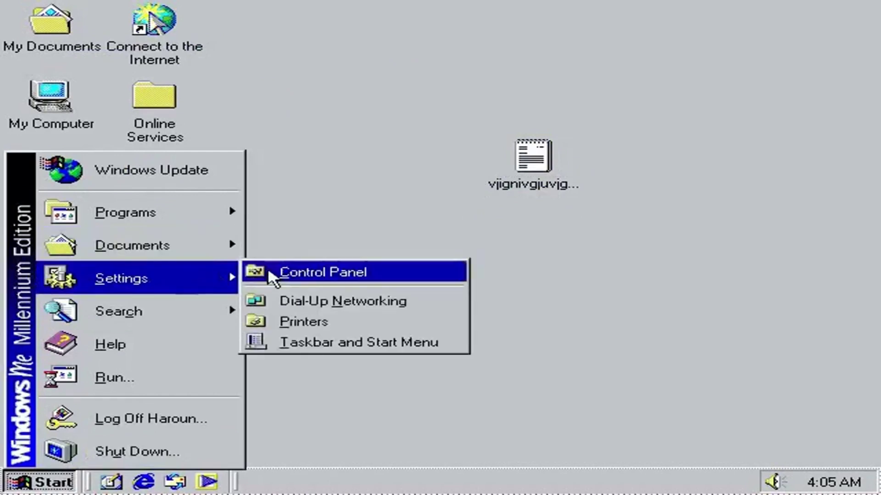
{"action": "left_click", "coordinate": [323, 270]}
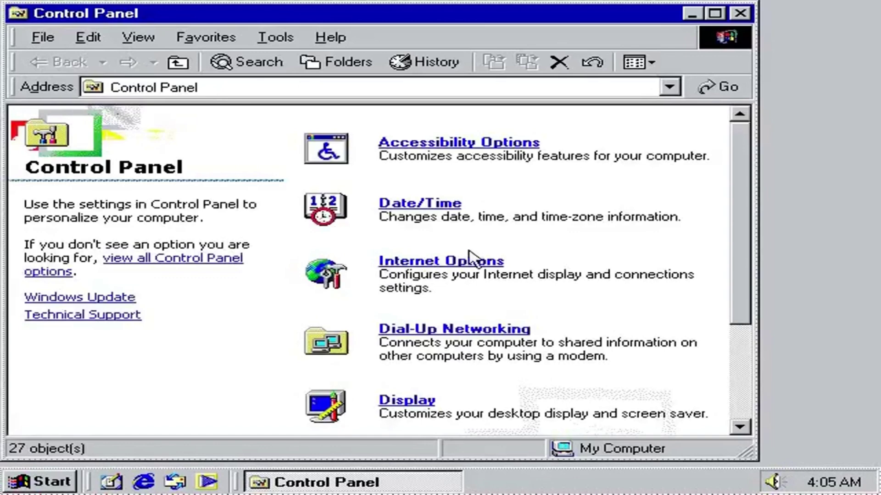
Open the date and time properties, look through the time zone and month choices, and cancel without changing anything
{"action": "left_click", "coordinate": [438, 207]}
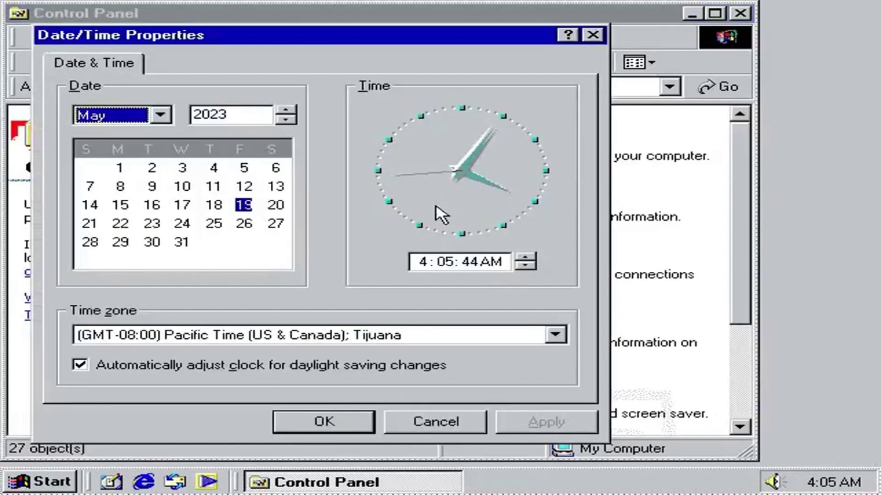
{"action": "left_click", "coordinate": [363, 336]}
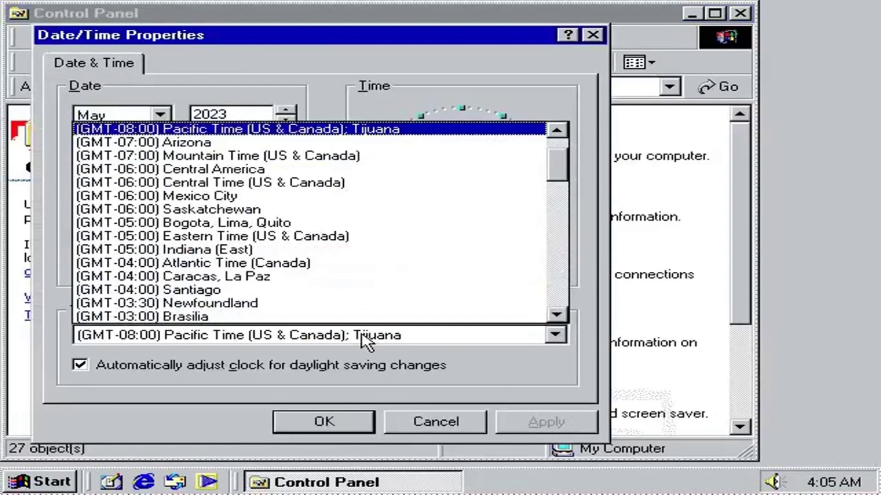
{"action": "mouse_move", "coordinate": [557, 181]}
{"action": "left_mouse_down"}
{"action": "mouse_move", "coordinate": [556, 295]}
{"action": "mouse_move", "coordinate": [556, 181]}
{"action": "left_mouse_up"}
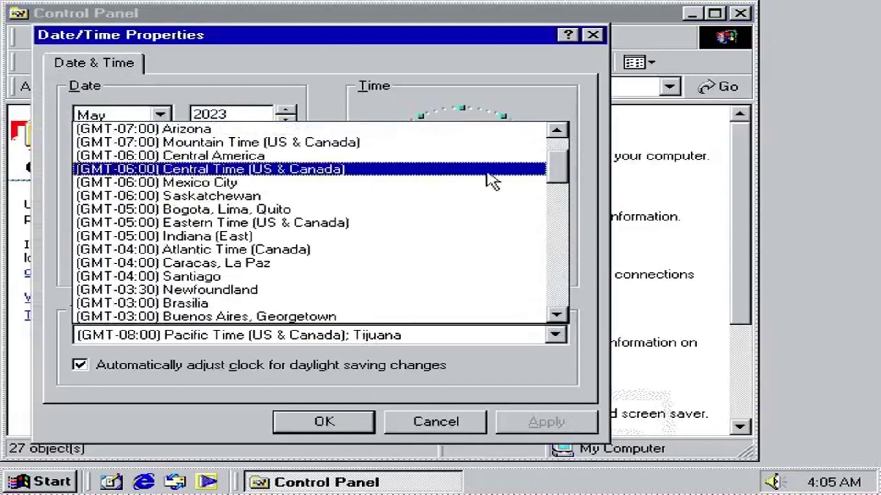
{"action": "left_click", "coordinate": [544, 391]}
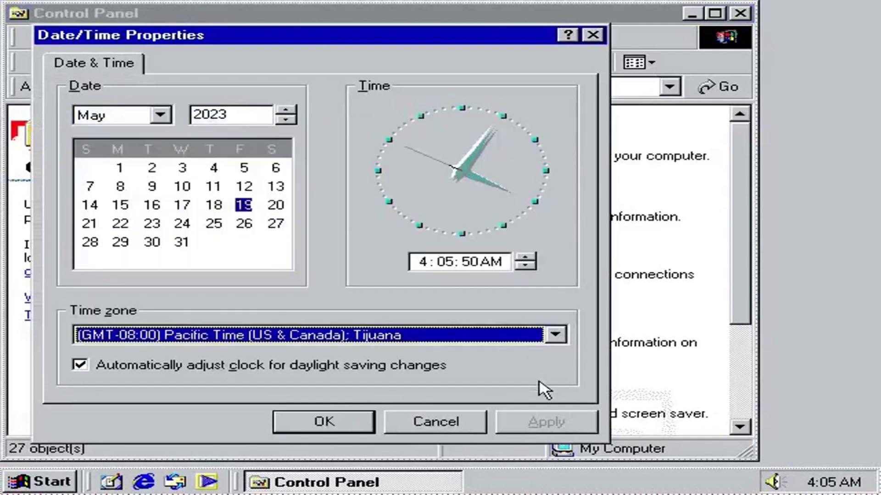
{"action": "left_click", "coordinate": [161, 115]}
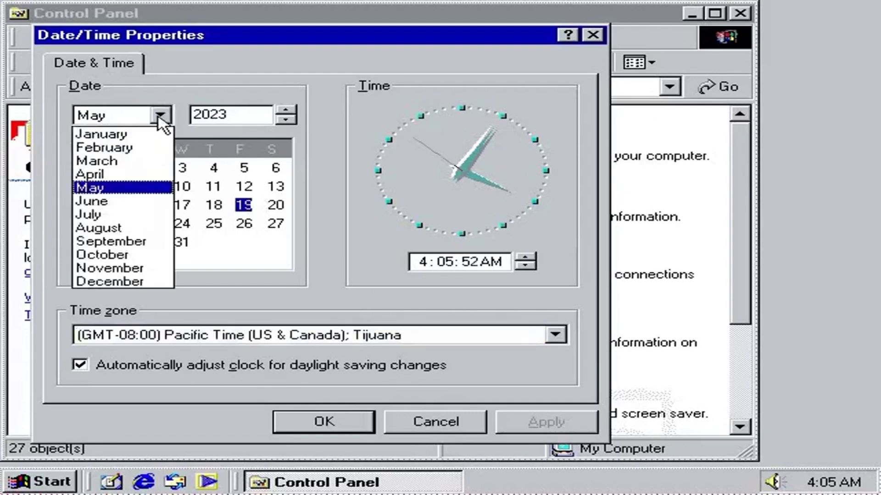
{"action": "left_click", "coordinate": [160, 115]}
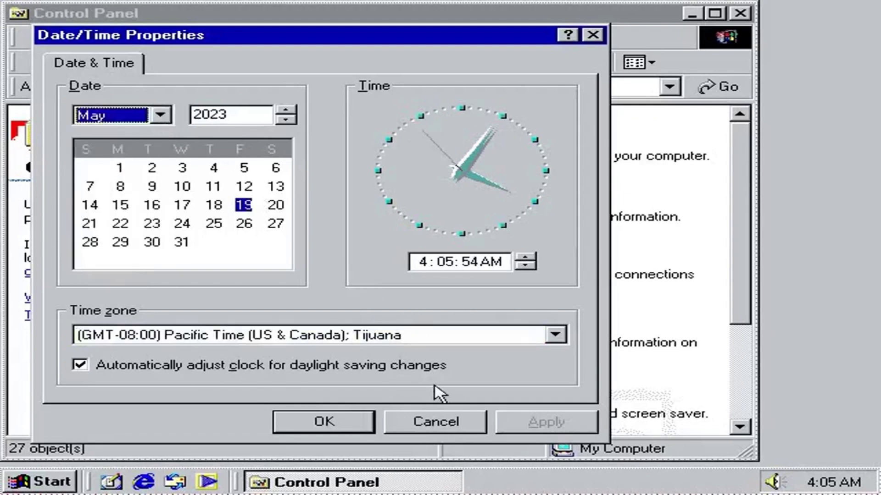
{"action": "left_click", "coordinate": [444, 419]}
Open the display properties and select Bubbles as the desktop wallpaper
{"action": "left_click", "coordinate": [420, 401]}
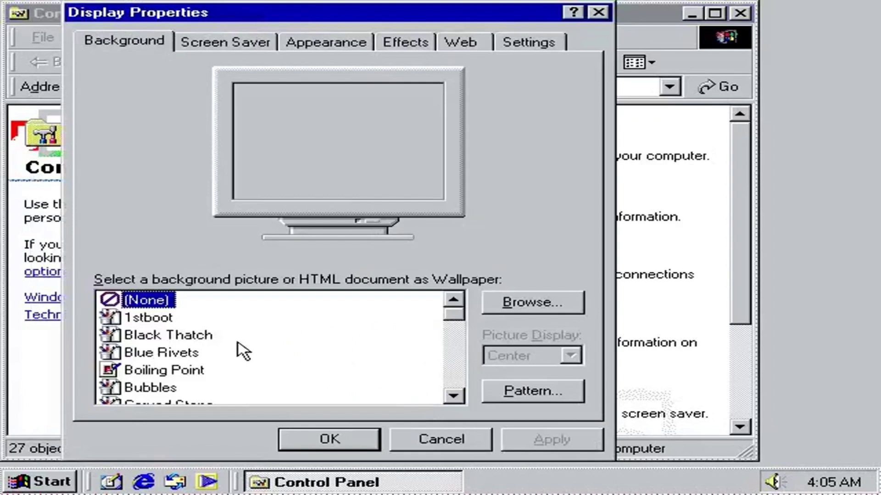
{"action": "left_click", "coordinate": [169, 324]}
{"action": "left_click", "coordinate": [161, 331]}
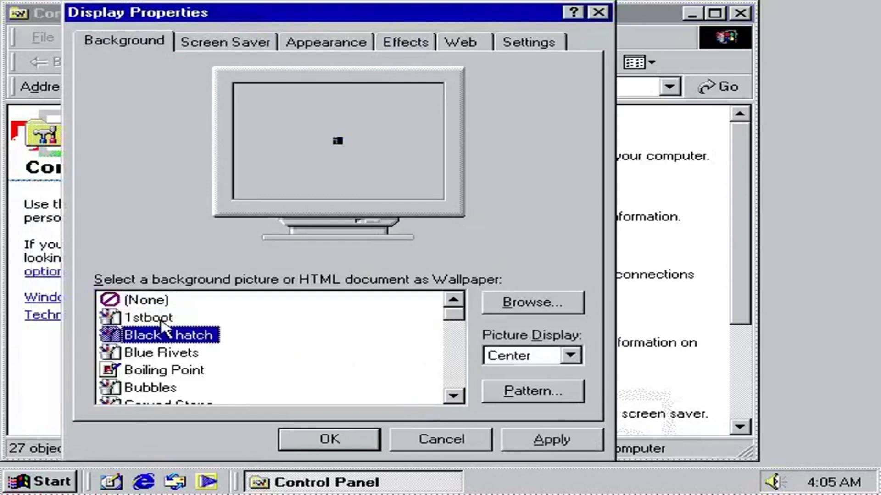
{"action": "key", "text": "Down"}
{"action": "key", "text": "Down"}
{"action": "key", "text": "Down"}
{"action": "scroll", "coordinate": [161, 324], "scroll_direction": "down", "scroll_amount": 1}
Set the wallpaper's picture display to Tile and apply the display settings
{"action": "left_click", "coordinate": [537, 356]}
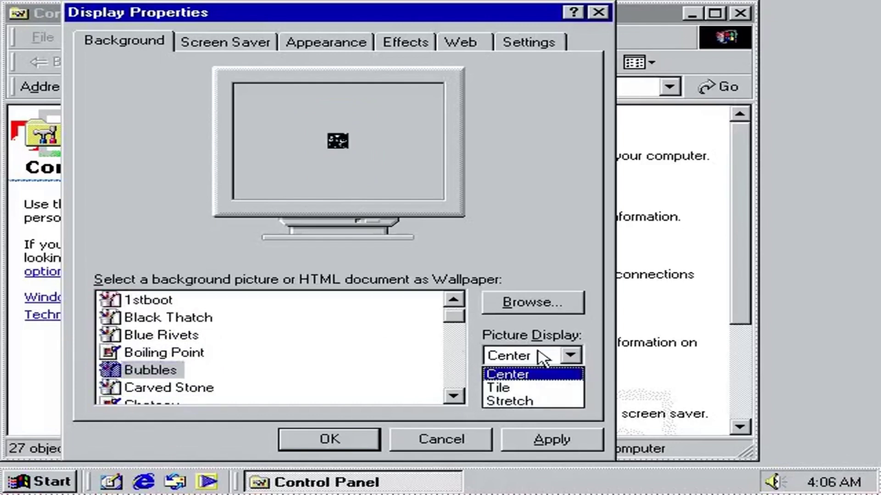
{"action": "key", "text": "Down"}
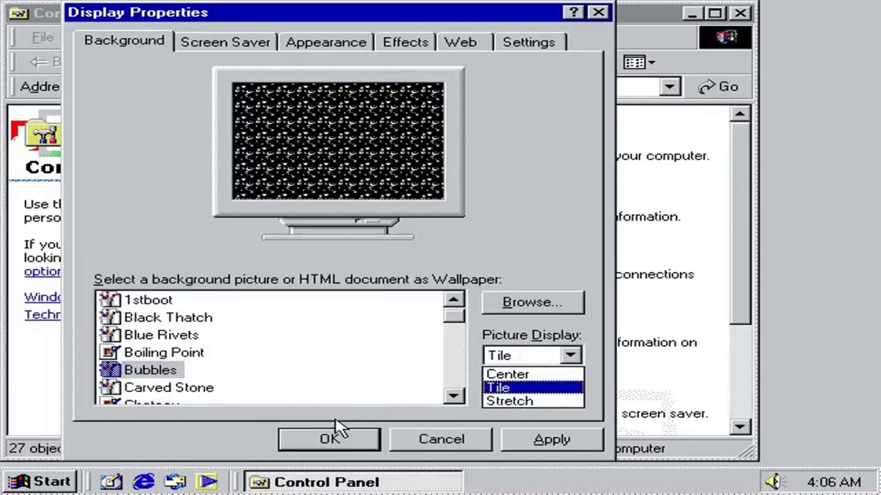
{"action": "left_click", "coordinate": [337, 438]}
{"action": "left_click", "coordinate": [337, 439]}
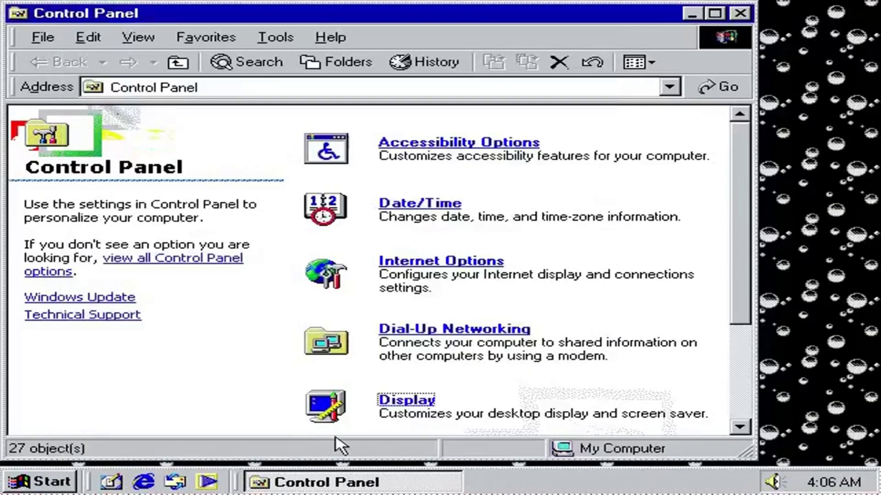
Move the Control Panel window aside to view the new wallpaper, and close the window
{"action": "left_click_drag", "start_coordinate": [650, 18], "coordinate": [696, 101]}
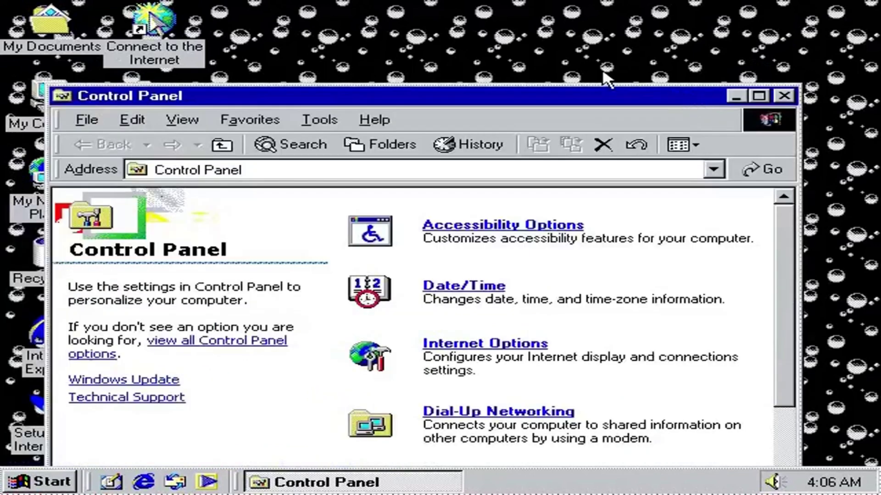
{"action": "left_click", "coordinate": [604, 73]}
{"action": "left_click", "coordinate": [785, 96]}
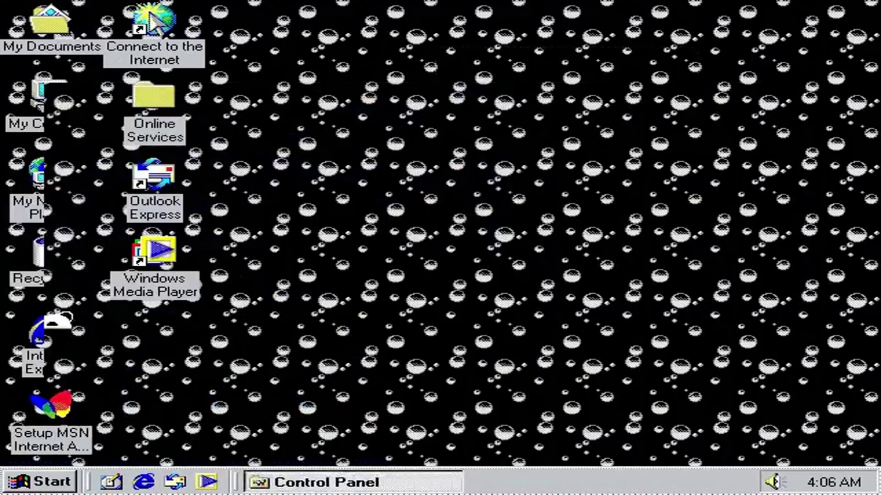
{"action": "left_click", "coordinate": [490, 271]}
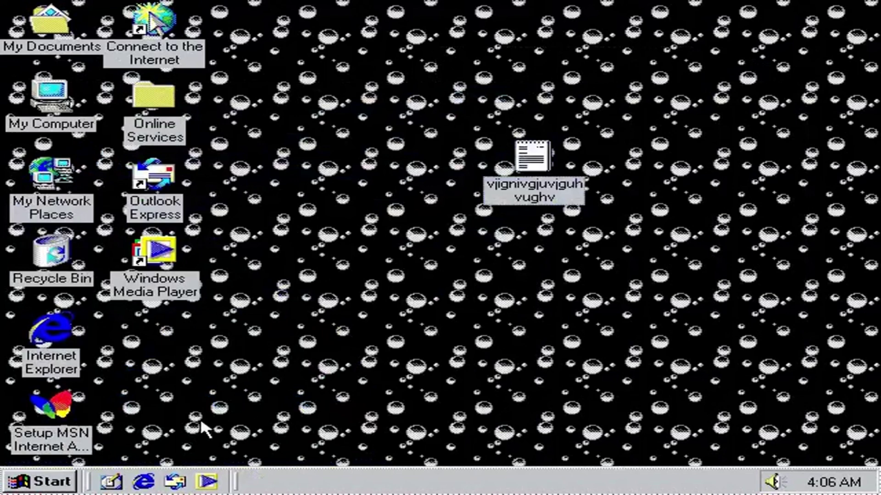
Open Paint, choose the Brush tool, and widen the window until the whole canvas fits
{"action": "left_click", "coordinate": [21, 479]}
{"action": "mouse_move", "coordinate": [160, 208]}
{"action": "mouse_move", "coordinate": [299, 207]}
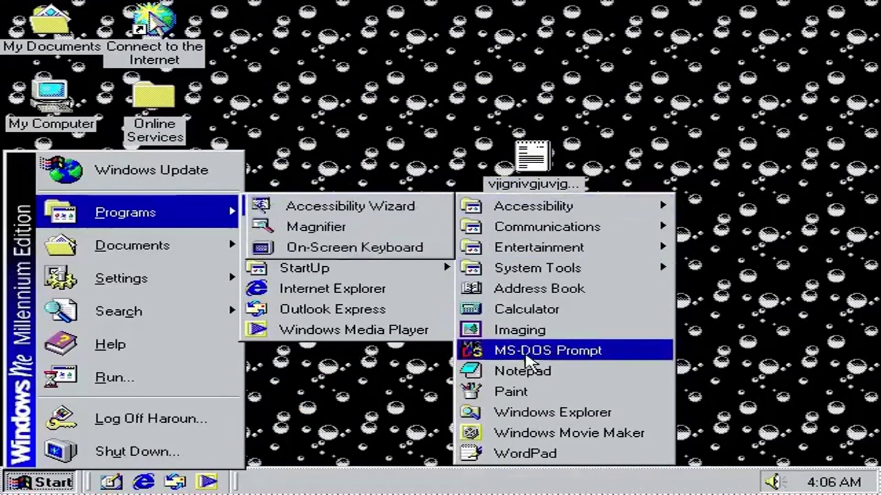
{"action": "left_click", "coordinate": [528, 391]}
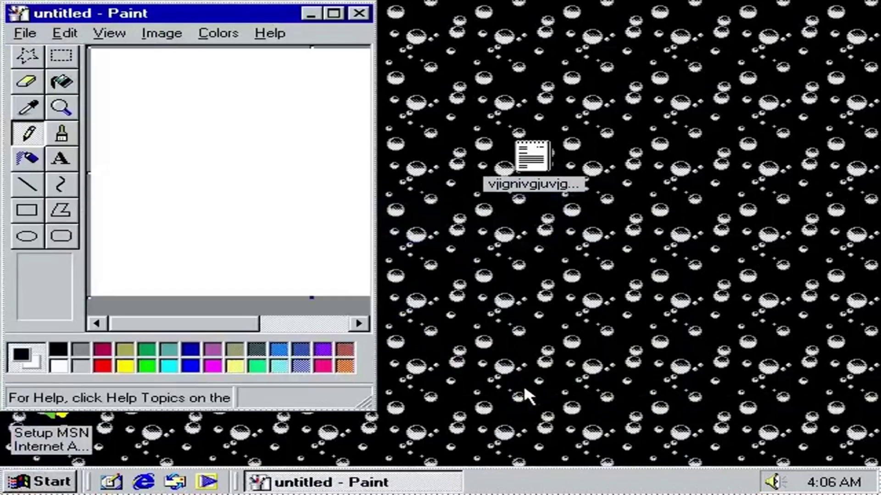
{"action": "left_click", "coordinate": [62, 134]}
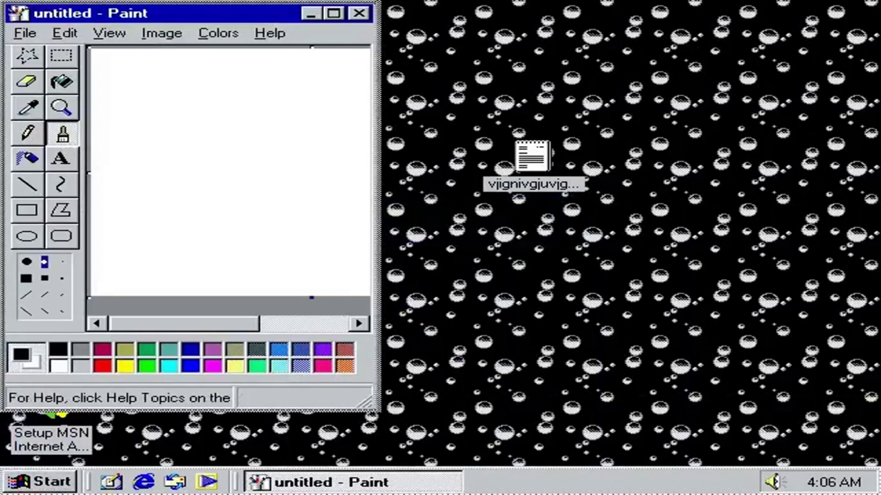
{"action": "left_click_drag", "start_coordinate": [374, 126], "coordinate": [628, 126]}
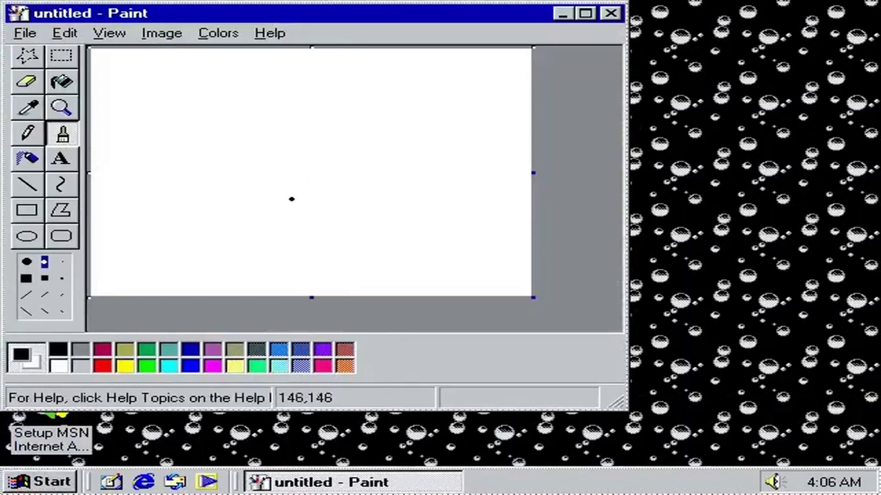
Brush the black outline of a large cartoon head with one protruding ear, undoing and redrawing the ear stroke
{"action": "mouse_move", "coordinate": [280, 209]}
{"action": "left_mouse_down"}
{"action": "mouse_move", "coordinate": [246, 192]}
{"action": "mouse_move", "coordinate": [247, 160]}
{"action": "mouse_move", "coordinate": [230, 139]}
{"action": "left_mouse_up"}
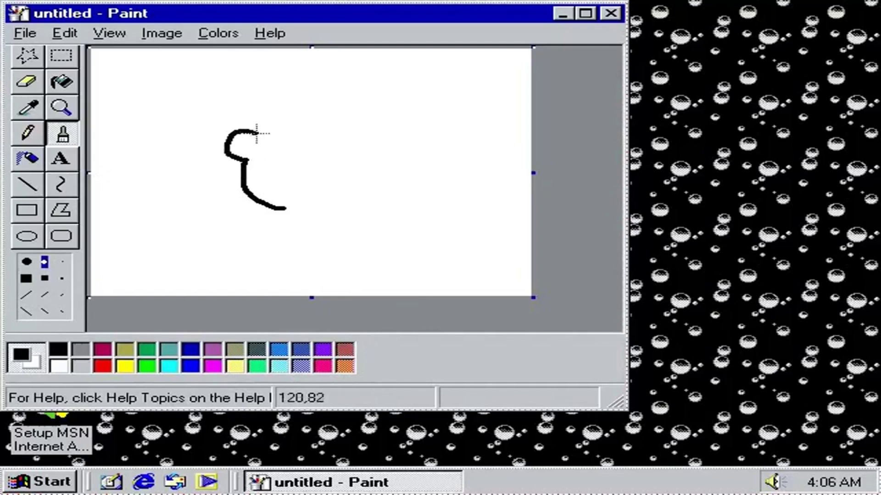
{"action": "left_click_drag", "start_coordinate": [255, 124], "coordinate": [313, 76]}
{"action": "key", "text": "ctrl+z"}
{"action": "key", "text": "ctrl+z"}
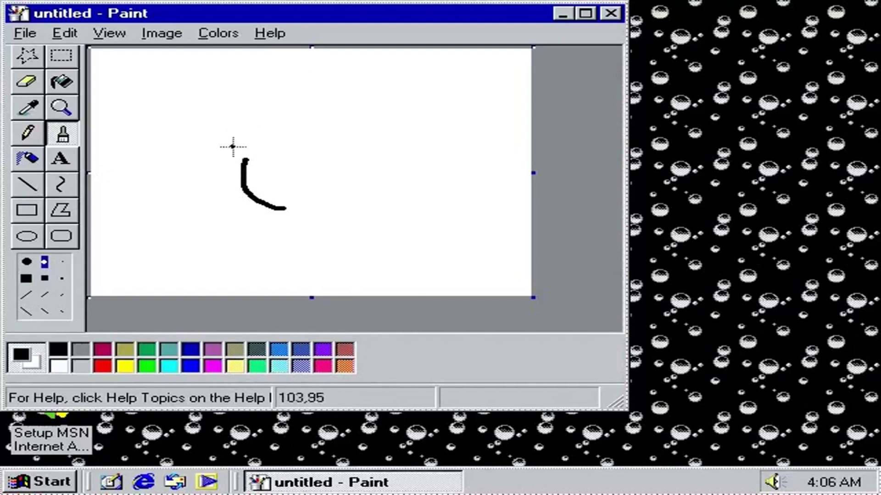
{"action": "left_click_drag", "start_coordinate": [229, 153], "coordinate": [230, 127]}
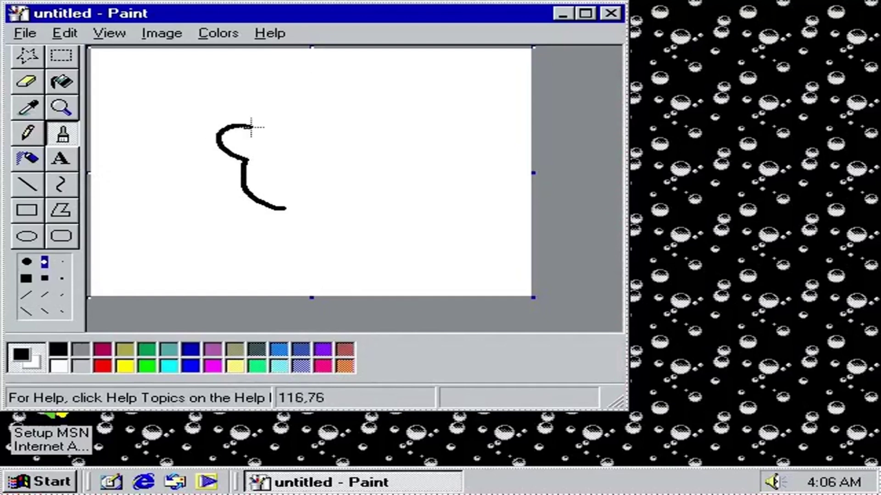
{"action": "mouse_move", "coordinate": [274, 91]}
{"action": "left_mouse_down"}
{"action": "mouse_move", "coordinate": [363, 74]}
{"action": "mouse_move", "coordinate": [400, 90]}
{"action": "mouse_move", "coordinate": [415, 117]}
{"action": "mouse_move", "coordinate": [414, 134]}
{"action": "mouse_move", "coordinate": [383, 184]}
{"action": "mouse_move", "coordinate": [336, 207]}
{"action": "mouse_move", "coordinate": [295, 210]}
{"action": "left_mouse_up"}
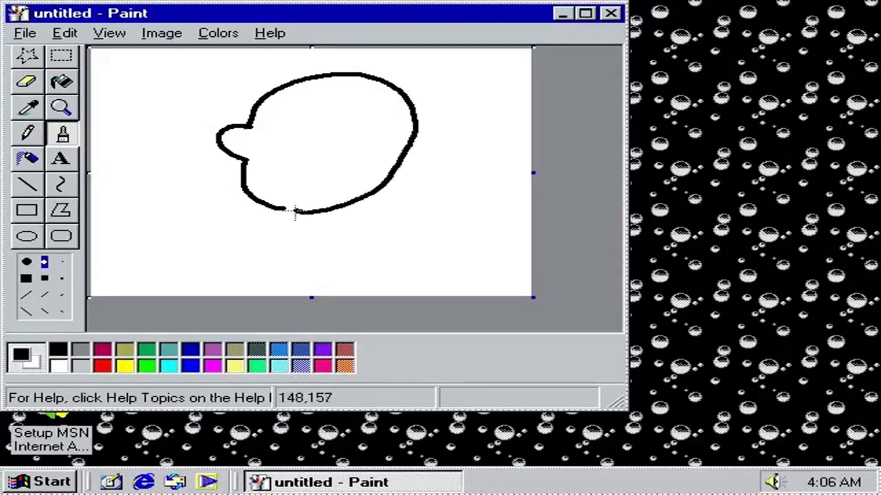
Draw a smiling mouth, pointed nose, two round eyes with pupils, eyebrows and a hairline inside the head, undoing the last stroke
{"action": "mouse_move", "coordinate": [357, 160]}
{"action": "left_mouse_down"}
{"action": "mouse_move", "coordinate": [303, 183]}
{"action": "mouse_move", "coordinate": [265, 173]}
{"action": "left_mouse_up"}
{"action": "mouse_move", "coordinate": [329, 140]}
{"action": "left_mouse_down"}
{"action": "mouse_move", "coordinate": [302, 152]}
{"action": "mouse_move", "coordinate": [281, 146]}
{"action": "mouse_move", "coordinate": [299, 122]}
{"action": "left_mouse_up"}
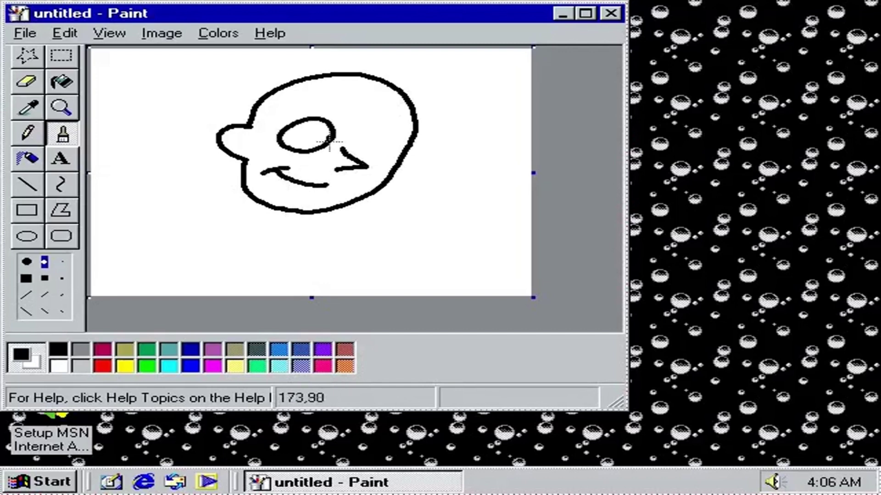
{"action": "mouse_move", "coordinate": [349, 134]}
{"action": "left_mouse_down"}
{"action": "mouse_move", "coordinate": [387, 119]}
{"action": "mouse_move", "coordinate": [396, 138]}
{"action": "mouse_move", "coordinate": [359, 145]}
{"action": "left_mouse_up"}
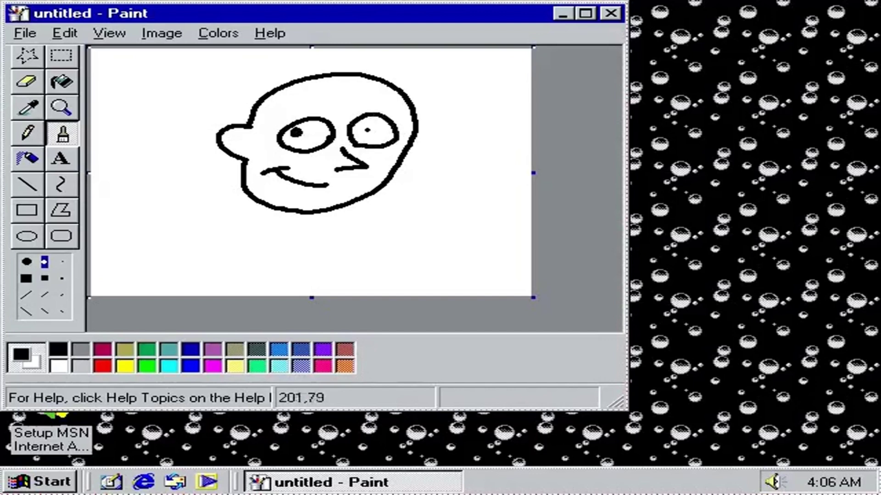
{"action": "mouse_move", "coordinate": [307, 111]}
{"action": "left_mouse_down"}
{"action": "mouse_move", "coordinate": [386, 103]}
{"action": "mouse_move", "coordinate": [342, 92]}
{"action": "mouse_move", "coordinate": [290, 100]}
{"action": "left_mouse_up"}
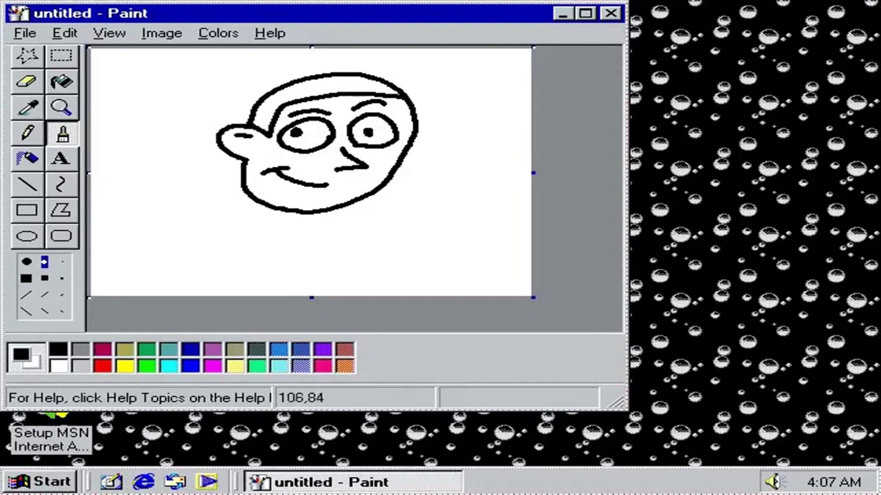
{"action": "key", "text": "ctrl+z"}
Add the inner ear curl, and draw a short neck and a small body with arms, legs and feet below the head
{"action": "left_click", "coordinate": [278, 193]}
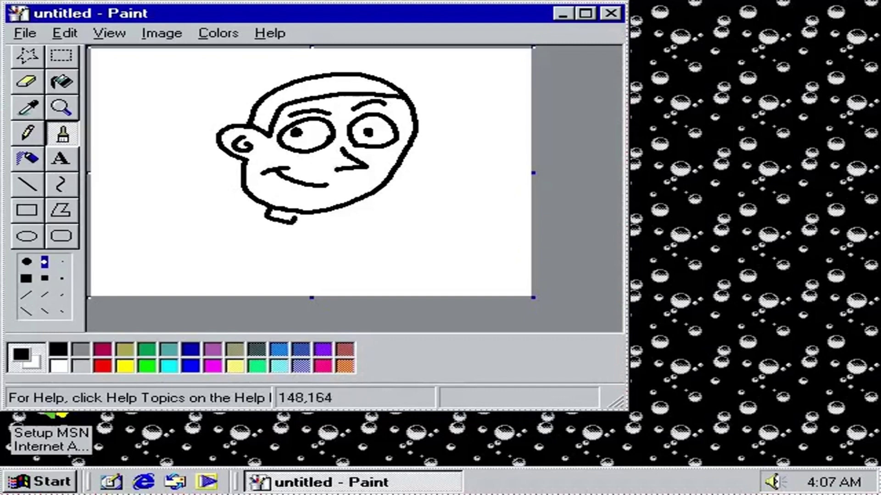
{"action": "mouse_move", "coordinate": [265, 218]}
{"action": "left_mouse_down"}
{"action": "mouse_move", "coordinate": [226, 239]}
{"action": "mouse_move", "coordinate": [297, 247]}
{"action": "left_mouse_up"}
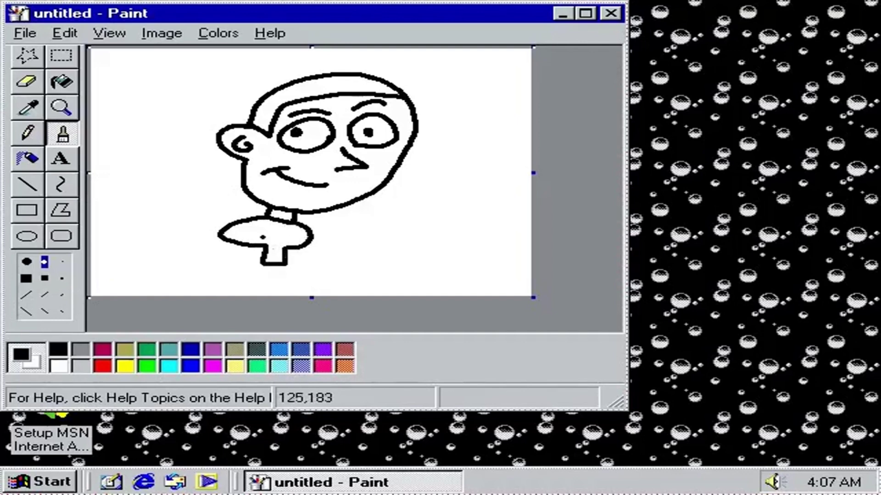
{"action": "left_click_drag", "start_coordinate": [259, 235], "coordinate": [251, 236]}
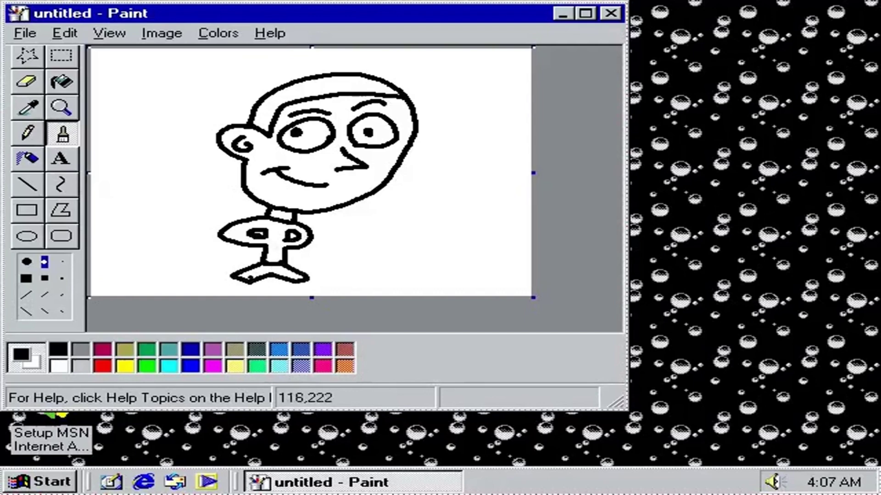
{"action": "mouse_move", "coordinate": [233, 276]}
{"action": "left_mouse_down"}
{"action": "mouse_move", "coordinate": [211, 287]}
{"action": "mouse_move", "coordinate": [250, 289]}
{"action": "left_mouse_up"}
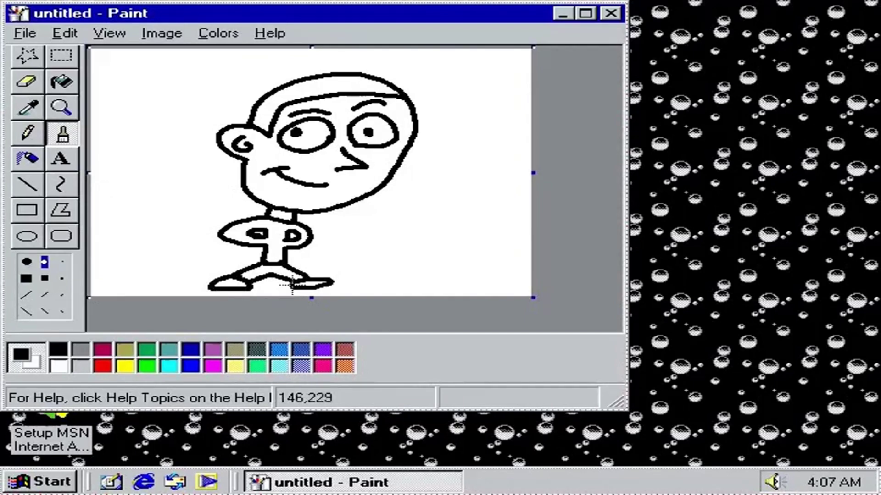
Fill both shoes with black and the character's shirt with red
{"action": "left_click", "coordinate": [61, 83]}
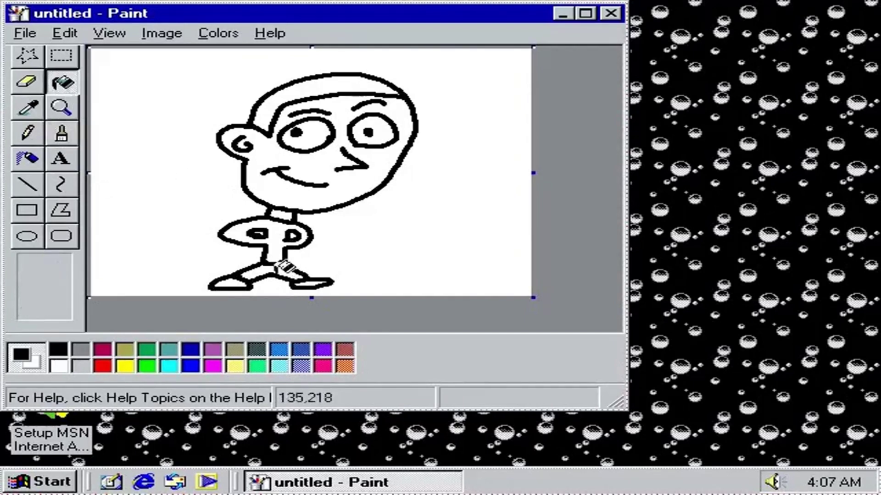
{"action": "left_click", "coordinate": [254, 280]}
{"action": "left_click", "coordinate": [311, 282]}
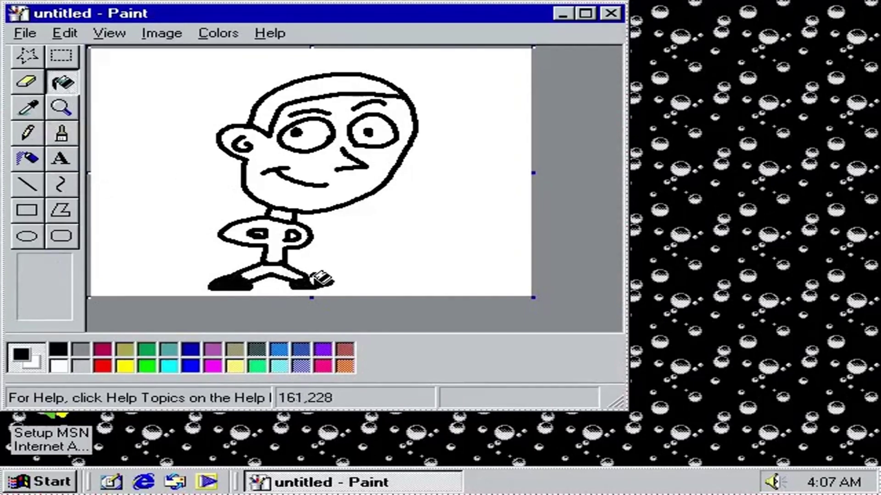
{"action": "left_click", "coordinate": [102, 366]}
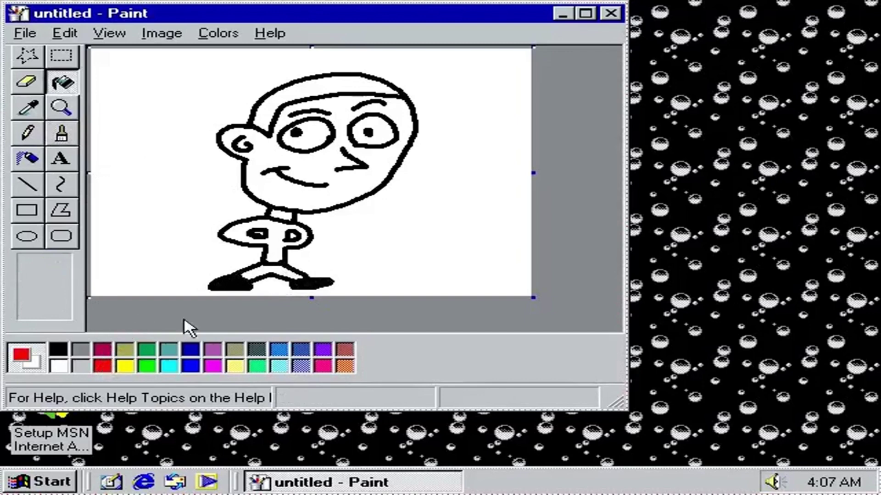
{"action": "left_click", "coordinate": [282, 242]}
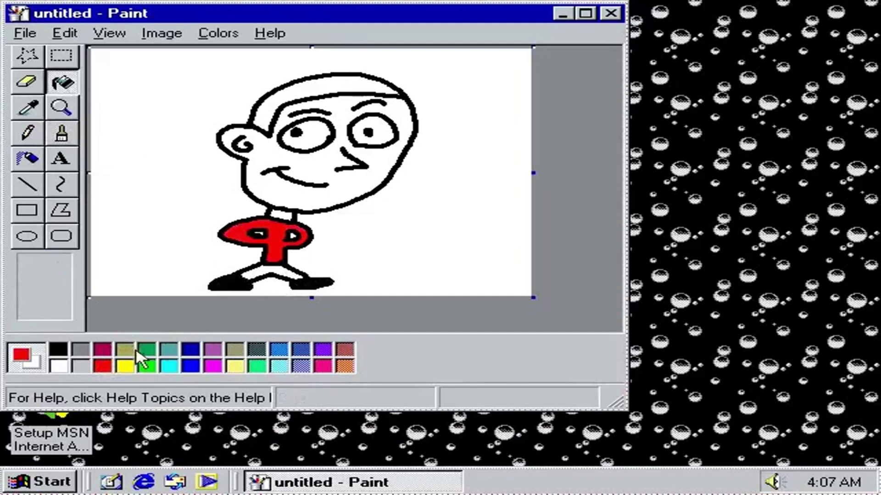
Fill the face and neck with pale yellow and the hair area with black
{"action": "left_click", "coordinate": [233, 366]}
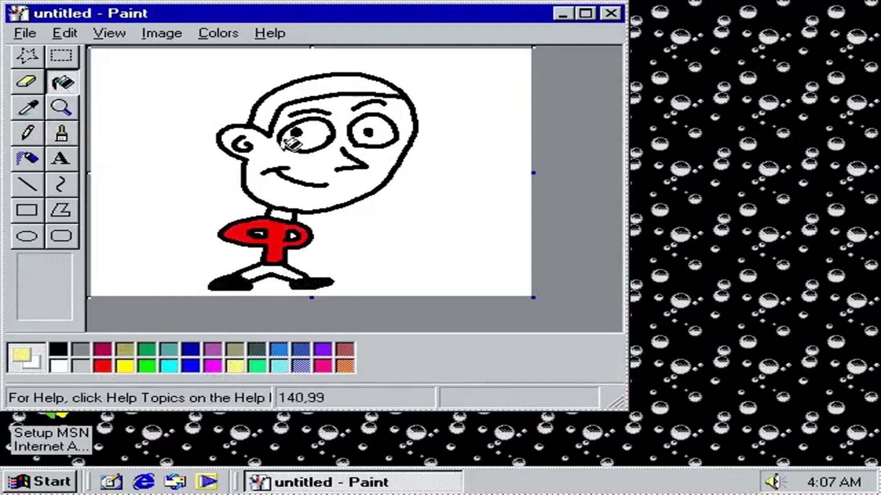
{"action": "left_click", "coordinate": [317, 158]}
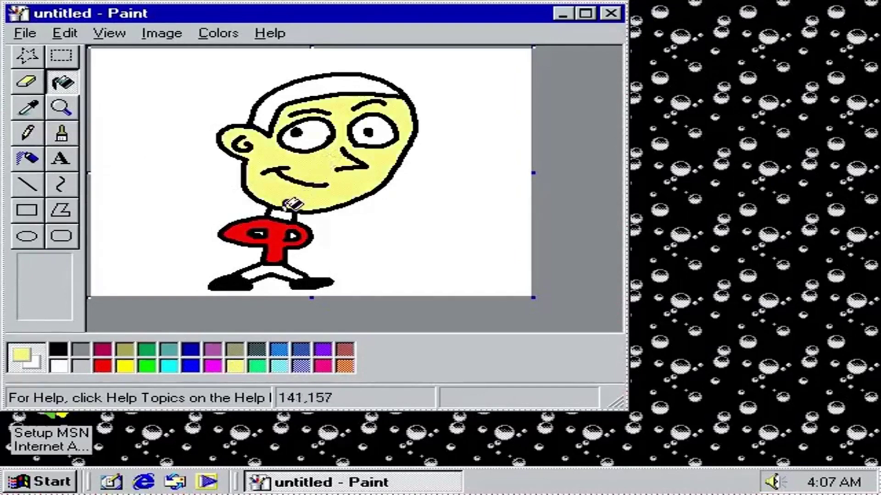
{"action": "left_click", "coordinate": [59, 350]}
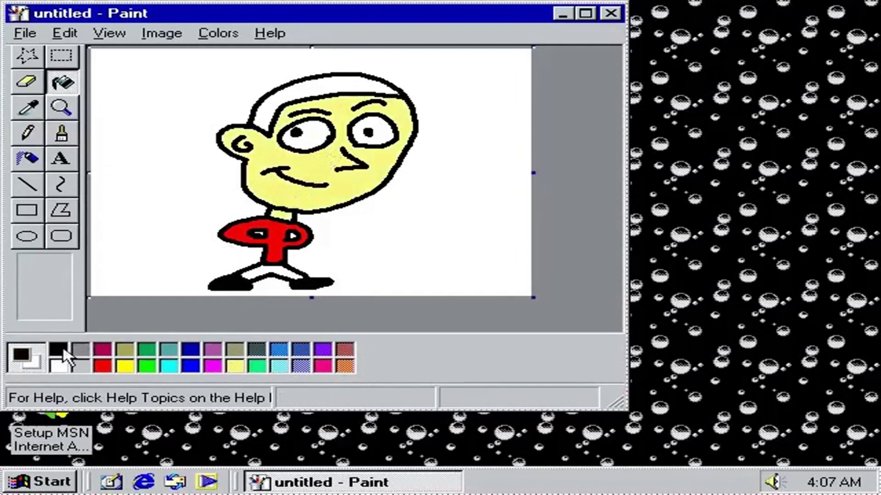
{"action": "left_click", "coordinate": [287, 102]}
Pencil loose thin loops around the ear, and handwrite "WINDOWS ME IS FINE" above and beside the head
{"action": "left_click", "coordinate": [28, 133]}
{"action": "mouse_move", "coordinate": [216, 120]}
{"action": "left_mouse_down"}
{"action": "mouse_move", "coordinate": [187, 180]}
{"action": "mouse_move", "coordinate": [101, 174]}
{"action": "mouse_move", "coordinate": [160, 182]}
{"action": "left_mouse_up"}
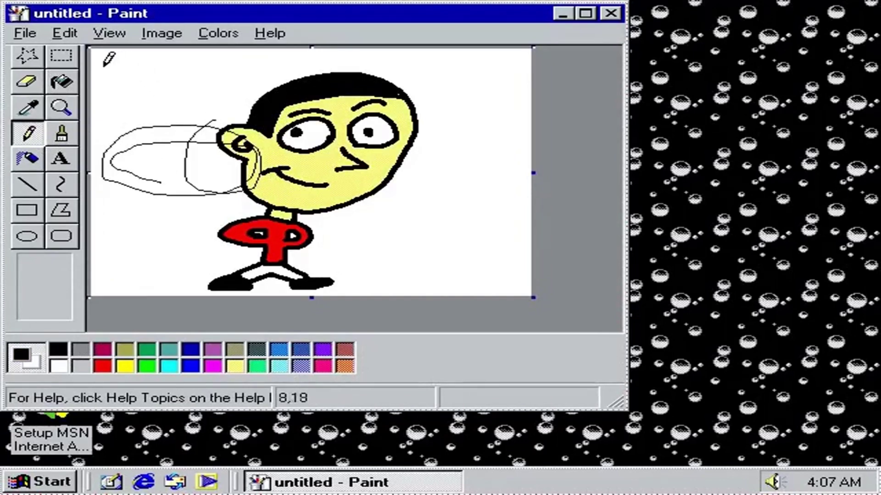
{"action": "mouse_move", "coordinate": [102, 64]}
{"action": "left_mouse_down"}
{"action": "mouse_move", "coordinate": [132, 62]}
{"action": "mouse_move", "coordinate": [153, 80]}
{"action": "left_mouse_up"}
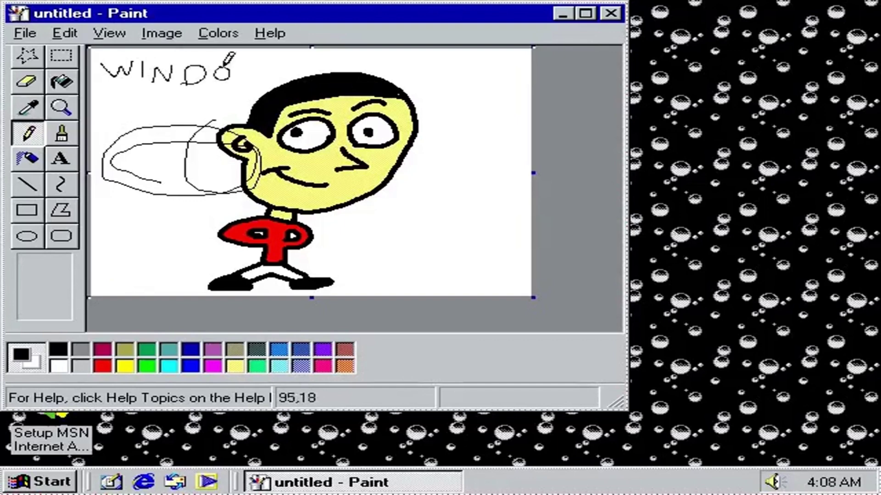
{"action": "left_click_drag", "start_coordinate": [232, 69], "coordinate": [251, 69]}
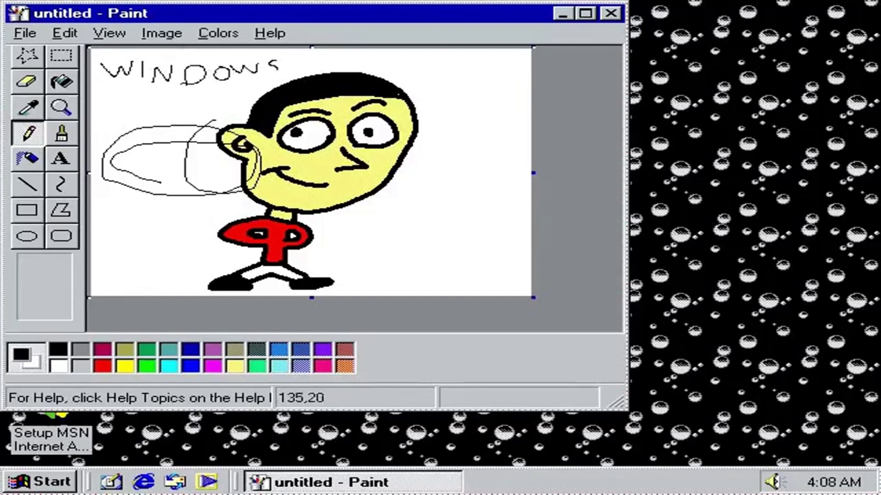
{"action": "mouse_move", "coordinate": [353, 49]}
{"action": "left_mouse_down"}
{"action": "mouse_move", "coordinate": [351, 68]}
{"action": "mouse_move", "coordinate": [364, 62]}
{"action": "mouse_move", "coordinate": [356, 71]}
{"action": "left_mouse_up"}
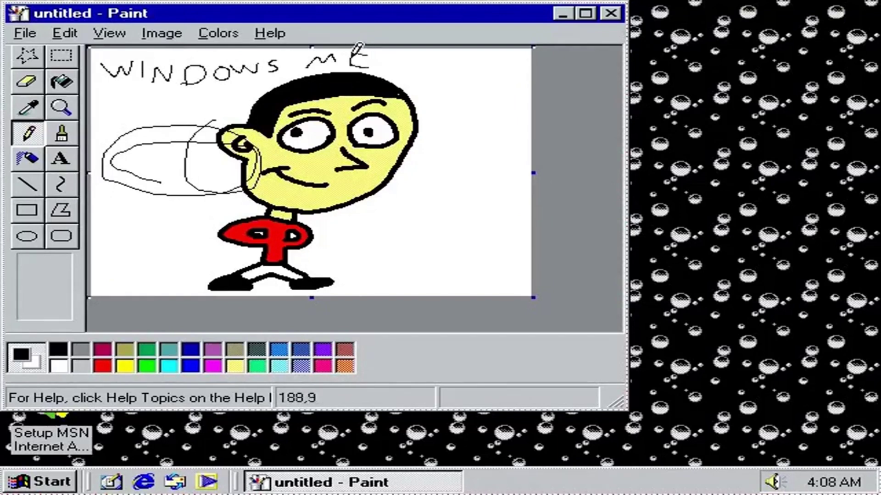
{"action": "mouse_move", "coordinate": [419, 71]}
{"action": "left_mouse_down"}
{"action": "mouse_move", "coordinate": [419, 58]}
{"action": "mouse_move", "coordinate": [433, 76]}
{"action": "left_mouse_up"}
{"action": "mouse_move", "coordinate": [432, 118]}
{"action": "left_mouse_down"}
{"action": "mouse_move", "coordinate": [432, 98]}
{"action": "mouse_move", "coordinate": [447, 99]}
{"action": "mouse_move", "coordinate": [443, 108]}
{"action": "mouse_move", "coordinate": [467, 101]}
{"action": "left_mouse_up"}
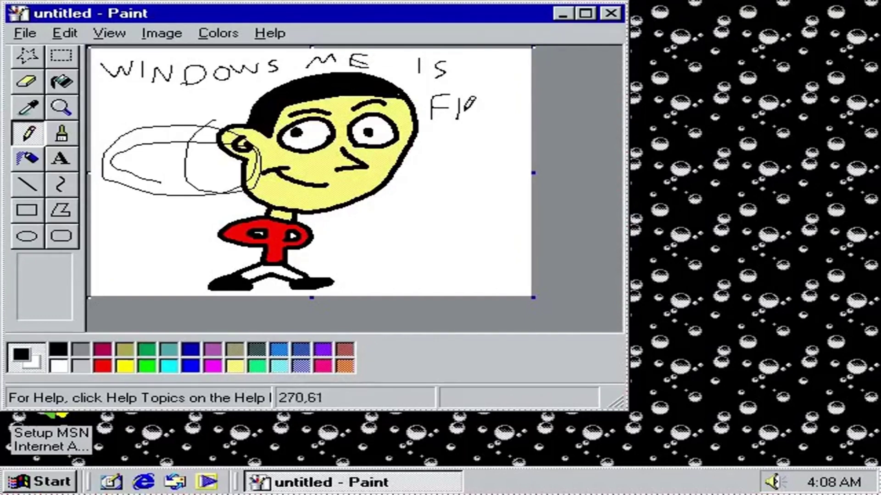
{"action": "left_click_drag", "start_coordinate": [490, 117], "coordinate": [490, 96]}
{"action": "mouse_move", "coordinate": [490, 96]}
{"action": "left_mouse_down"}
{"action": "mouse_move", "coordinate": [506, 95]}
{"action": "mouse_move", "coordinate": [506, 116]}
{"action": "left_mouse_up"}
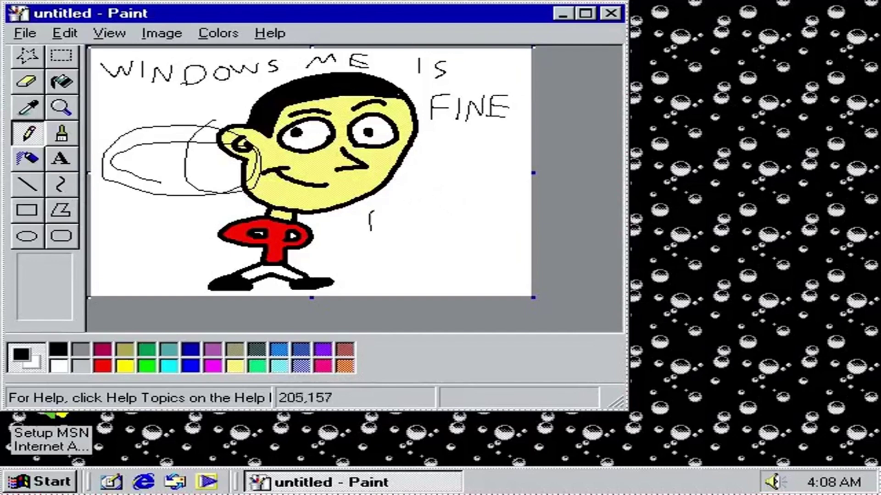
Handwrite "BUT NOT THAT GOOD" beside the body below the chin, undoing a stray stroke along the way
{"action": "mouse_move", "coordinate": [382, 209]}
{"action": "left_mouse_down"}
{"action": "mouse_move", "coordinate": [400, 223]}
{"action": "mouse_move", "coordinate": [435, 211]}
{"action": "left_mouse_up"}
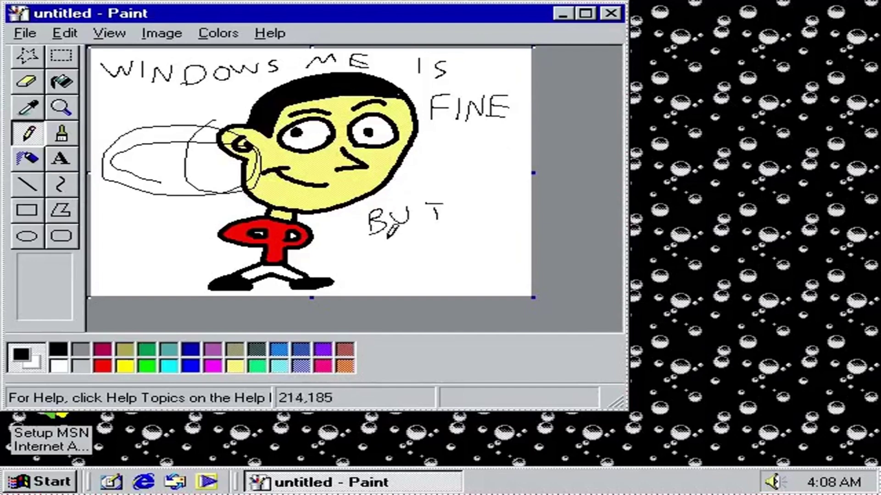
{"action": "key", "text": "ctrl+z"}
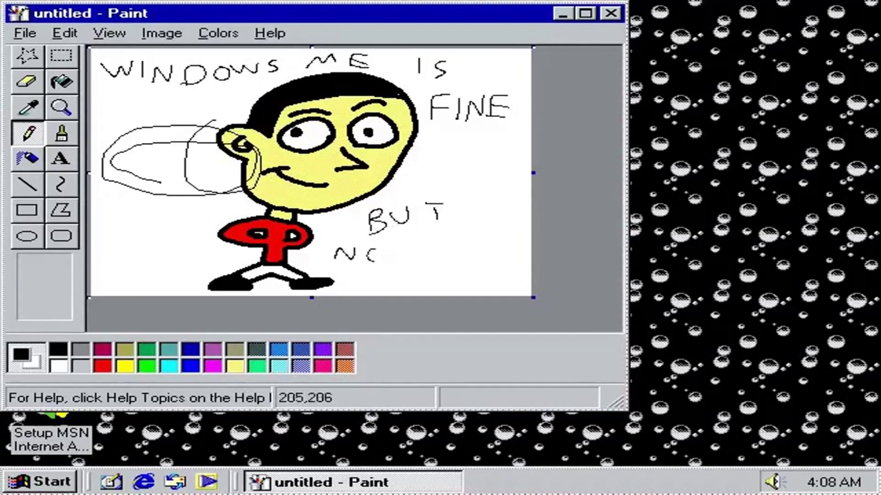
{"action": "mouse_move", "coordinate": [396, 243]}
{"action": "left_mouse_down"}
{"action": "mouse_move", "coordinate": [409, 241]}
{"action": "mouse_move", "coordinate": [401, 250]}
{"action": "left_mouse_up"}
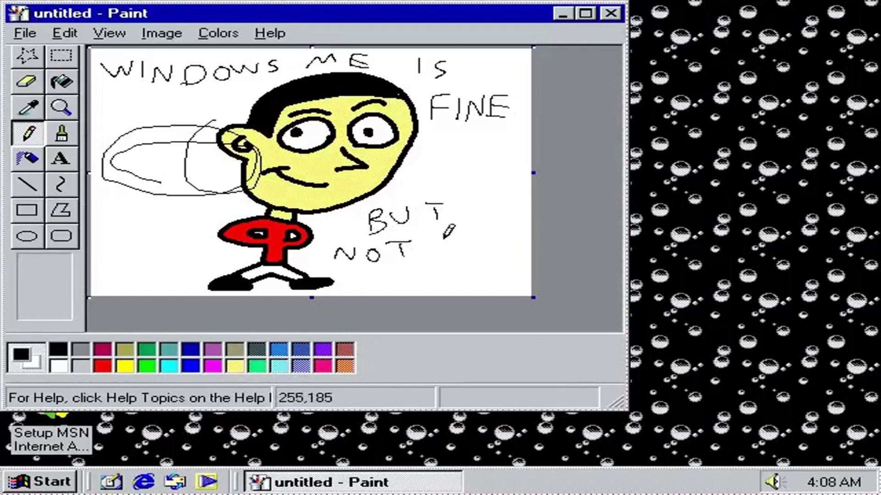
{"action": "mouse_move", "coordinate": [483, 240]}
{"action": "left_mouse_down"}
{"action": "mouse_move", "coordinate": [503, 257]}
{"action": "mouse_move", "coordinate": [519, 233]}
{"action": "left_mouse_up"}
{"action": "mouse_move", "coordinate": [388, 266]}
{"action": "left_mouse_down"}
{"action": "mouse_move", "coordinate": [377, 279]}
{"action": "mouse_move", "coordinate": [400, 282]}
{"action": "mouse_move", "coordinate": [385, 276]}
{"action": "mouse_move", "coordinate": [405, 271]}
{"action": "left_mouse_up"}
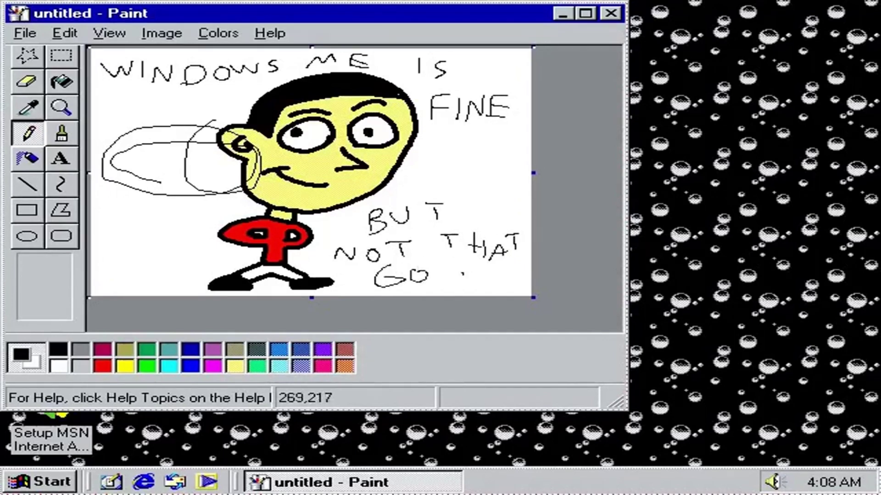
{"action": "left_click", "coordinate": [490, 284]}
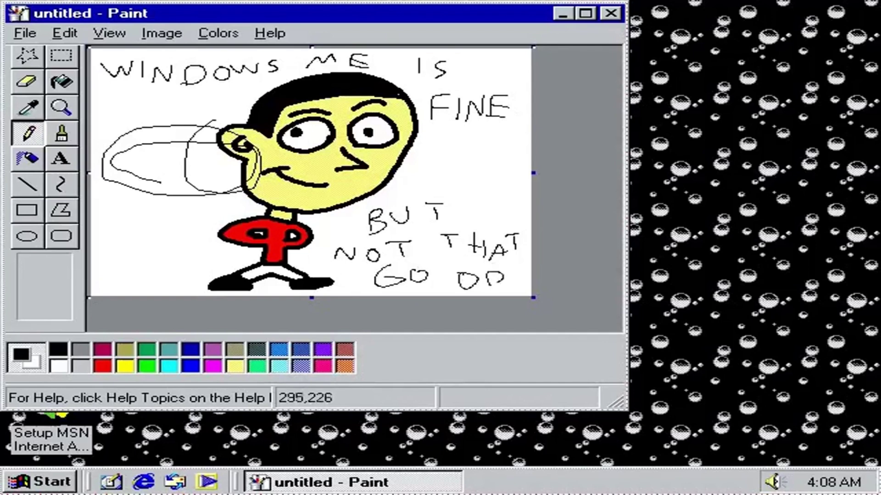
Spray black speckles across the lower face and both sides of the head using the largest airbrush size
{"action": "left_click", "coordinate": [26, 158]}
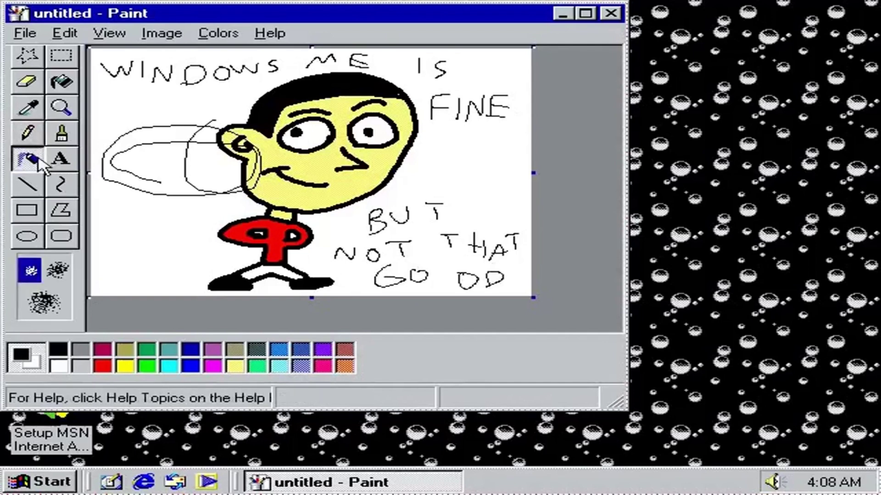
{"action": "left_click", "coordinate": [44, 302]}
{"action": "mouse_move", "coordinate": [418, 189]}
{"action": "left_mouse_down"}
{"action": "mouse_move", "coordinate": [226, 213]}
{"action": "mouse_move", "coordinate": [196, 174]}
{"action": "mouse_move", "coordinate": [179, 187]}
{"action": "left_mouse_up"}
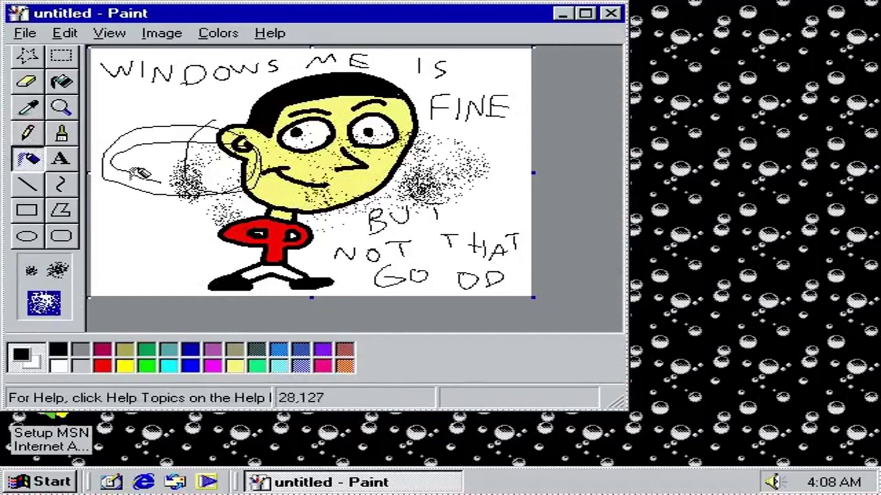
Fill the character's trousers with blue
{"action": "left_click", "coordinate": [61, 81]}
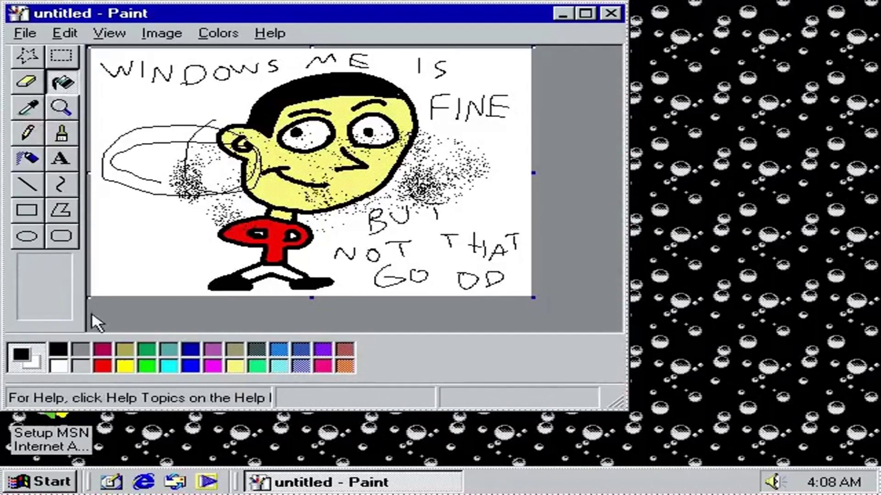
{"action": "left_click", "coordinate": [195, 366]}
{"action": "left_click", "coordinate": [280, 274]}
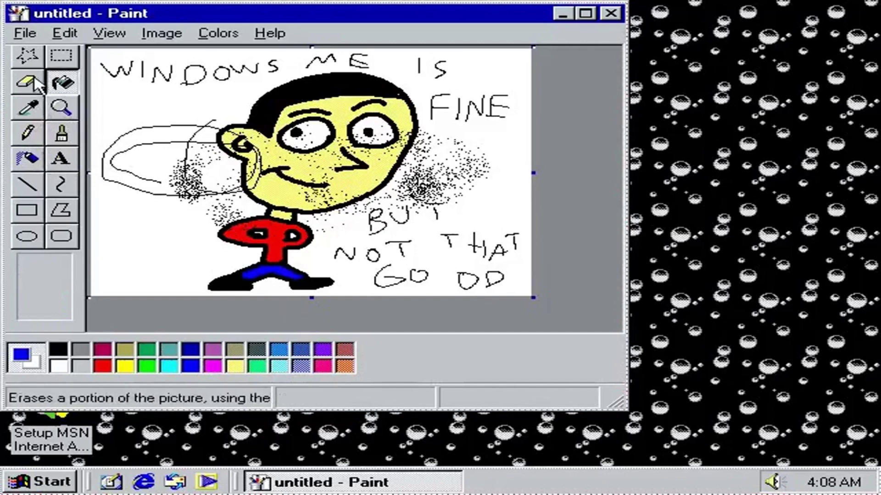
Try to move a free-form selection of the face slightly, and undo both the move and the trousers fill
{"action": "left_click", "coordinate": [27, 62]}
{"action": "left_click_drag", "start_coordinate": [170, 79], "coordinate": [174, 81]}
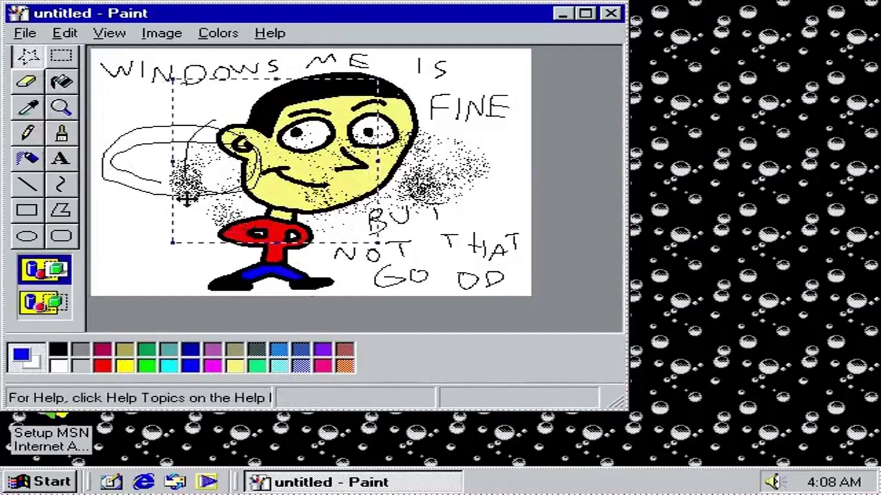
{"action": "left_click_drag", "start_coordinate": [289, 163], "coordinate": [289, 177]}
{"action": "key", "text": "ctrl+z"}
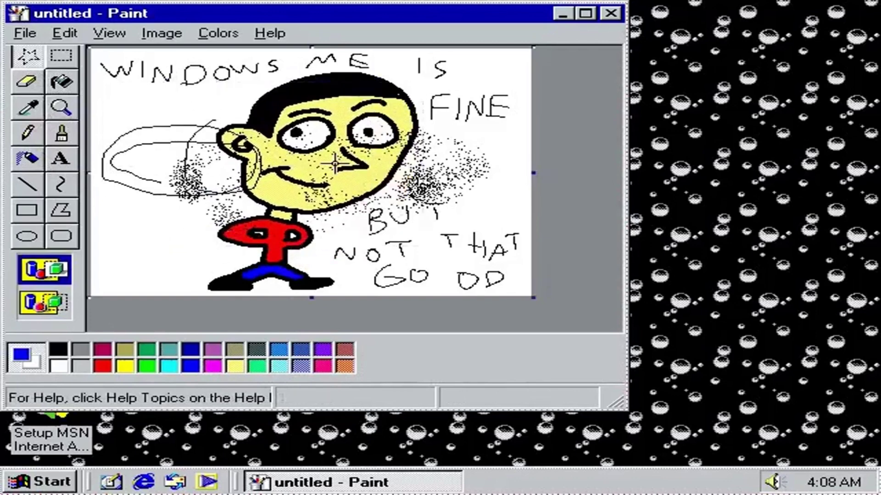
{"action": "key", "text": "ctrl+z"}
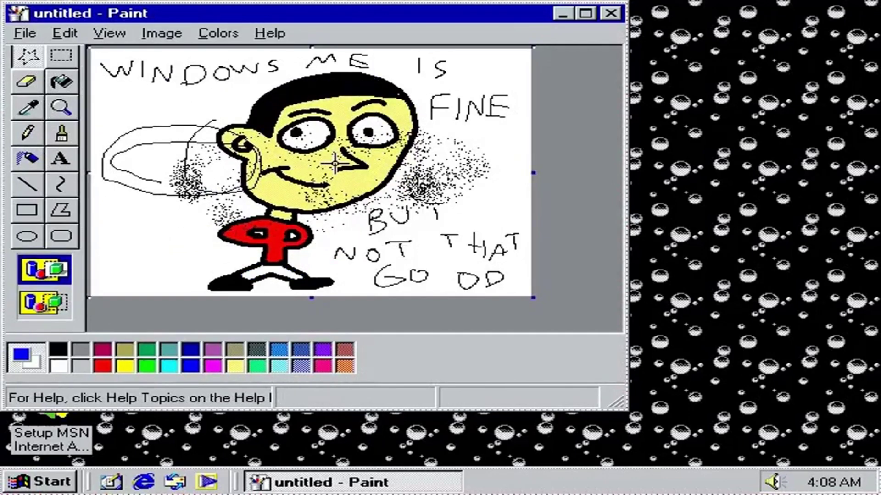
Delete the whole picture, and brush a simple blue smiley with two vertical-line eyes and a wide curved mouth
{"action": "key", "text": "ctrl+a"}
{"action": "key", "text": "Delete"}
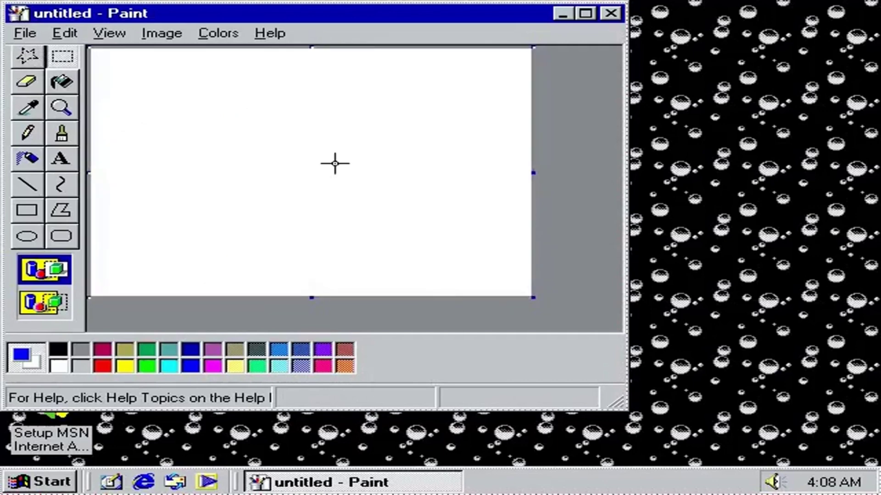
{"action": "left_click", "coordinate": [73, 134]}
{"action": "left_click_drag", "start_coordinate": [256, 116], "coordinate": [256, 192]}
{"action": "left_click_drag", "start_coordinate": [325, 128], "coordinate": [332, 194]}
{"action": "left_click_drag", "start_coordinate": [173, 205], "coordinate": [409, 220]}
Invert the picture's colors and flip it vertically, and undo both changes
{"action": "left_click", "coordinate": [162, 33]}
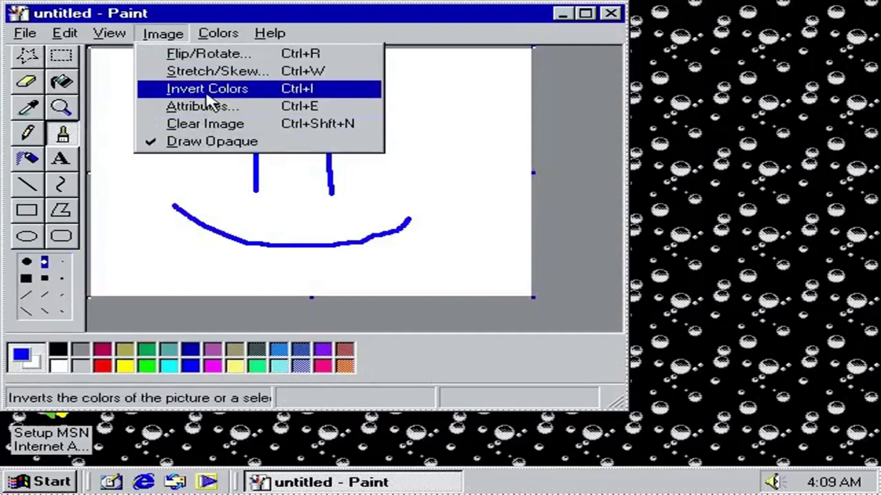
{"action": "left_click", "coordinate": [208, 88]}
{"action": "left_click", "coordinate": [162, 33]}
{"action": "left_click", "coordinate": [187, 53]}
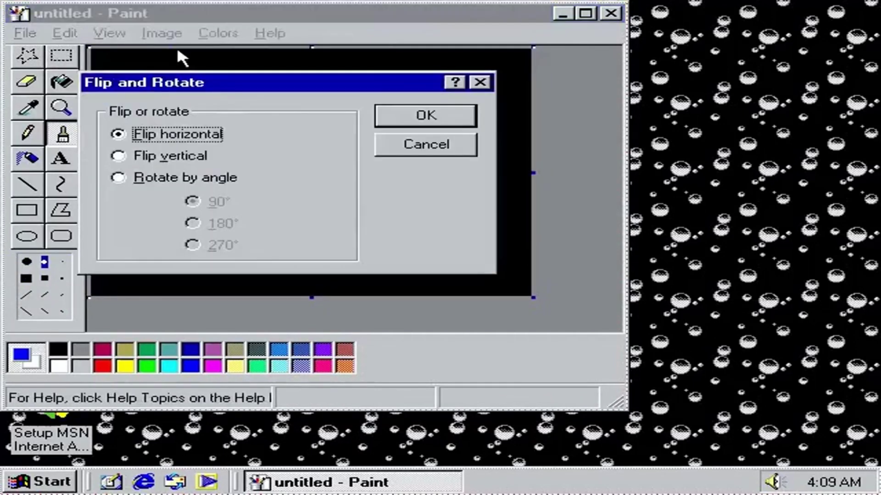
{"action": "left_click", "coordinate": [199, 156]}
{"action": "left_click", "coordinate": [417, 121]}
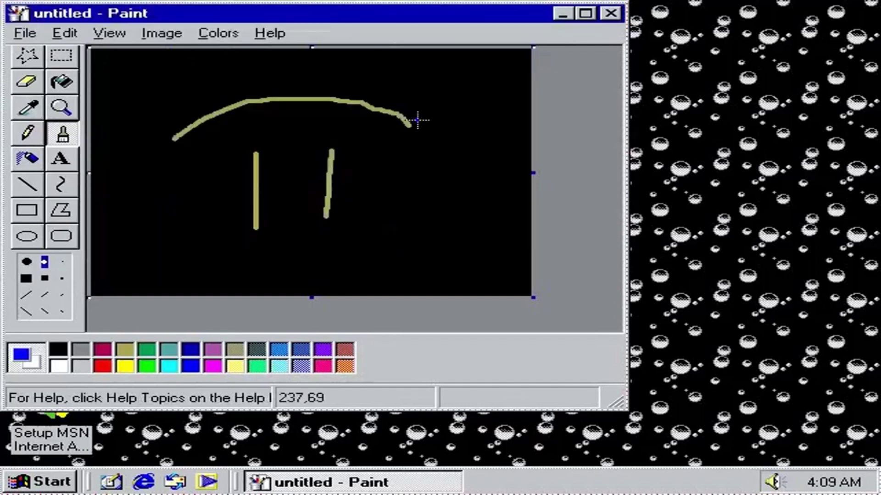
{"action": "key", "text": "ctrl+z"}
{"action": "key", "text": "ctrl+z"}
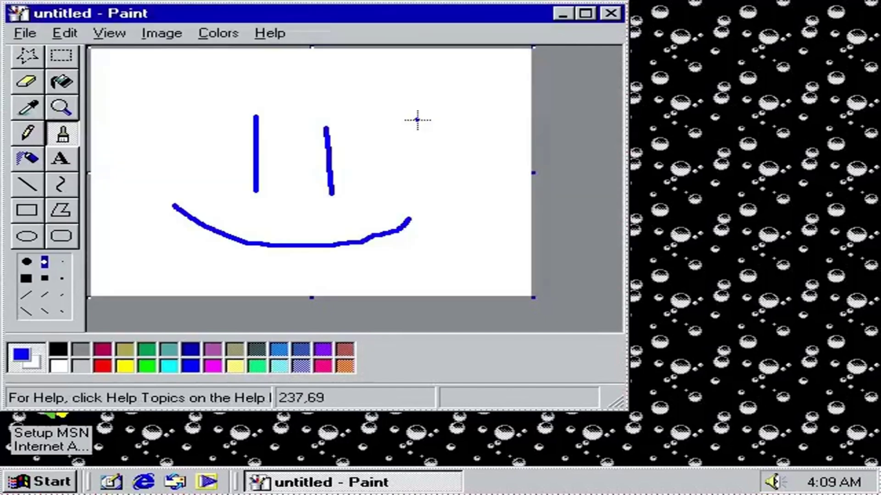
Add a text box of about 223x19 pixels above the smiley's eyes containing "ivjgivmgijvi8gji8vjigv8"
{"action": "left_click", "coordinate": [61, 159]}
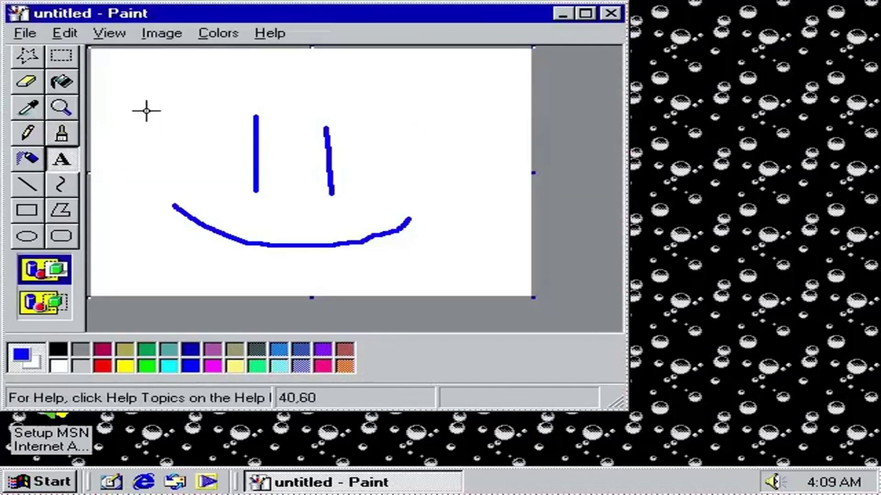
{"action": "left_click_drag", "start_coordinate": [127, 63], "coordinate": [434, 83]}
{"action": "type", "text": "ivjgivm"}
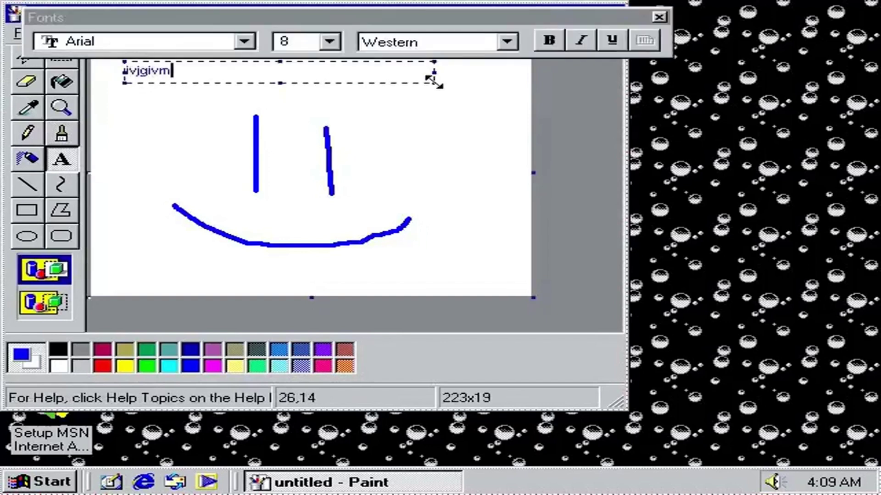
{"action": "type", "text": "gijvi8gji8vjigv8"}
Set the font of all the text in the box to Arial Black
{"action": "key", "text": "ctrl+a"}
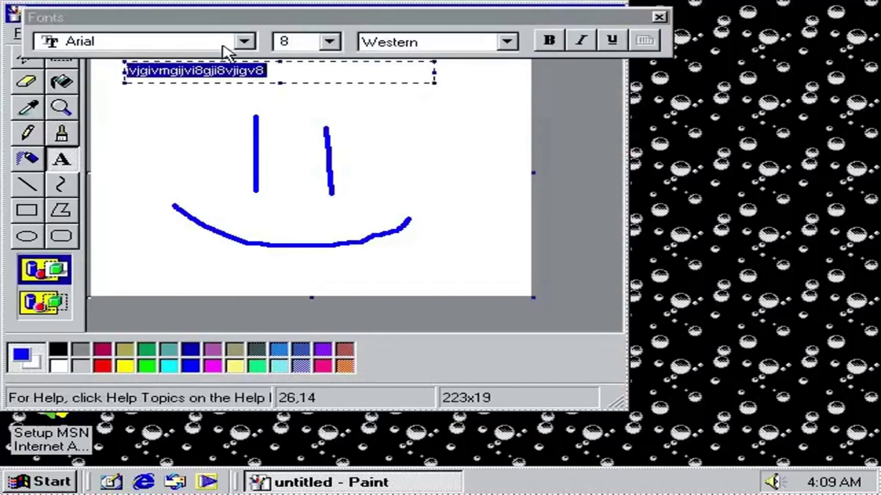
{"action": "left_click", "coordinate": [244, 42]}
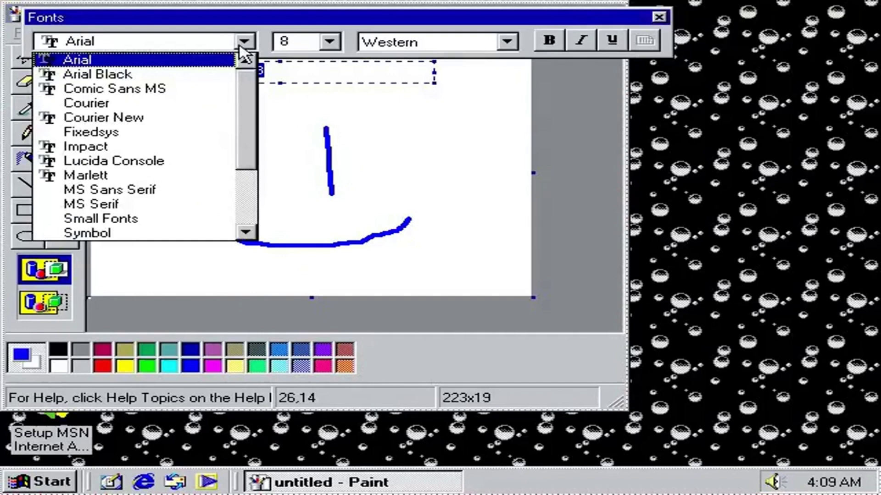
{"action": "left_click", "coordinate": [215, 74]}
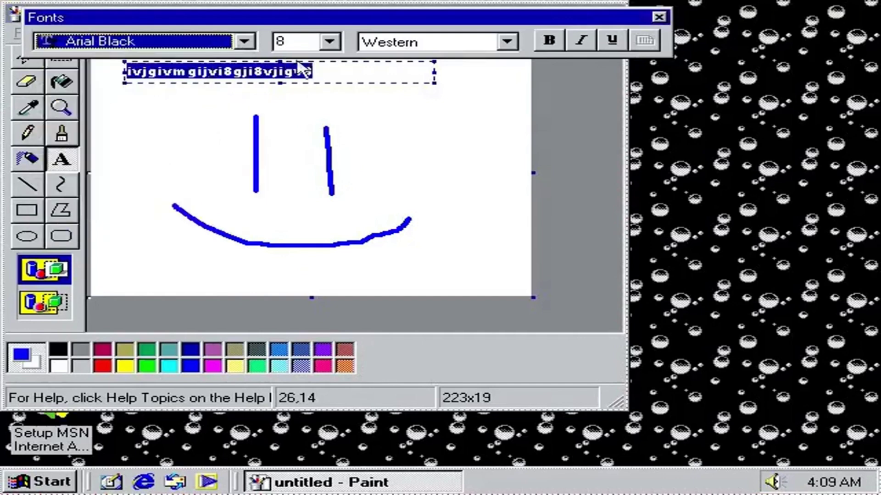
Make the text above the smiley italic and underlined, and finalize it on the canvas
{"action": "left_click", "coordinate": [581, 41]}
{"action": "left_click", "coordinate": [612, 40]}
{"action": "left_click", "coordinate": [436, 114]}
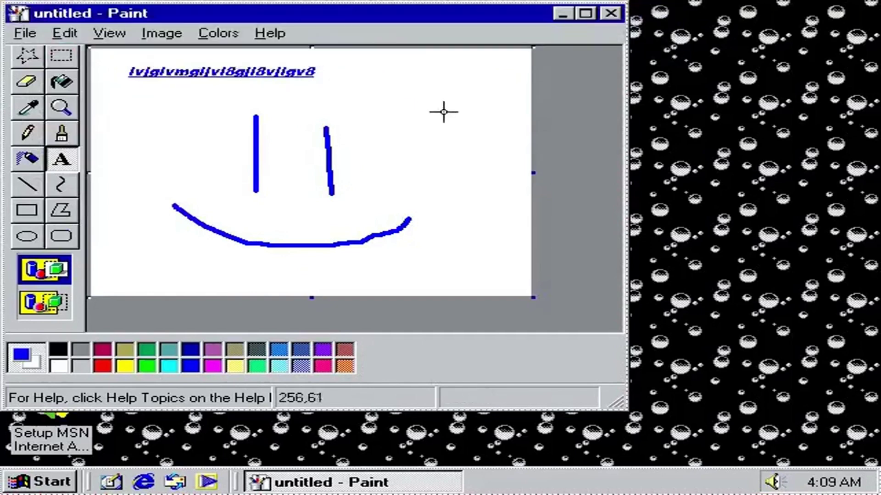
Close Paint, saving the picture in My Pictures as "jvigjivjgivgjvjg" in 24-bit Bitmap format
{"action": "left_click", "coordinate": [611, 13]}
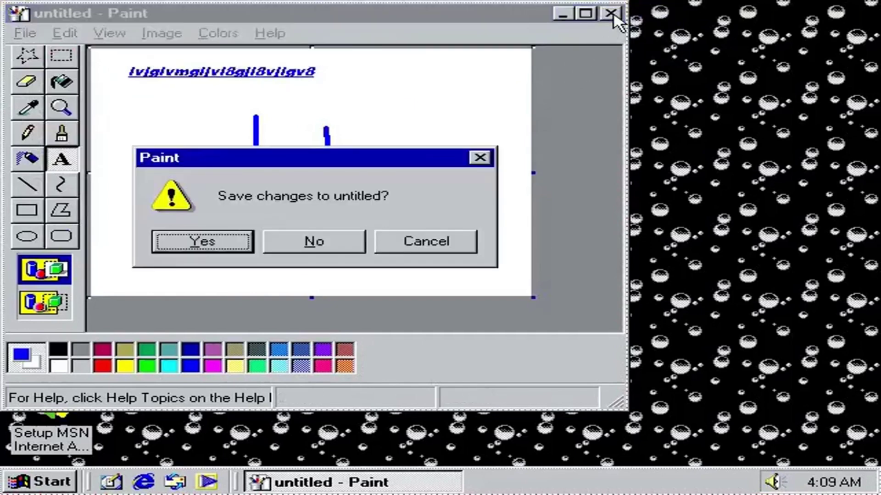
{"action": "key", "text": "Return"}
{"action": "type", "text": "jvigjivjgivgjvjg"}
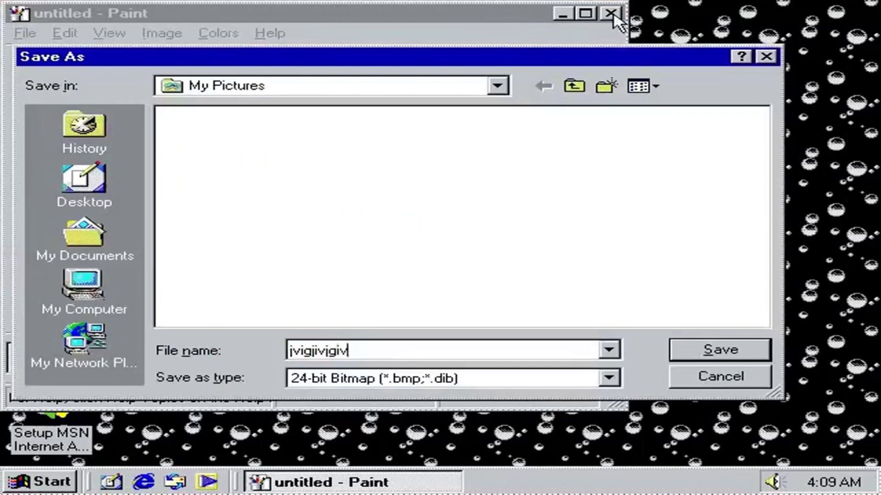
{"action": "key", "text": "Return"}
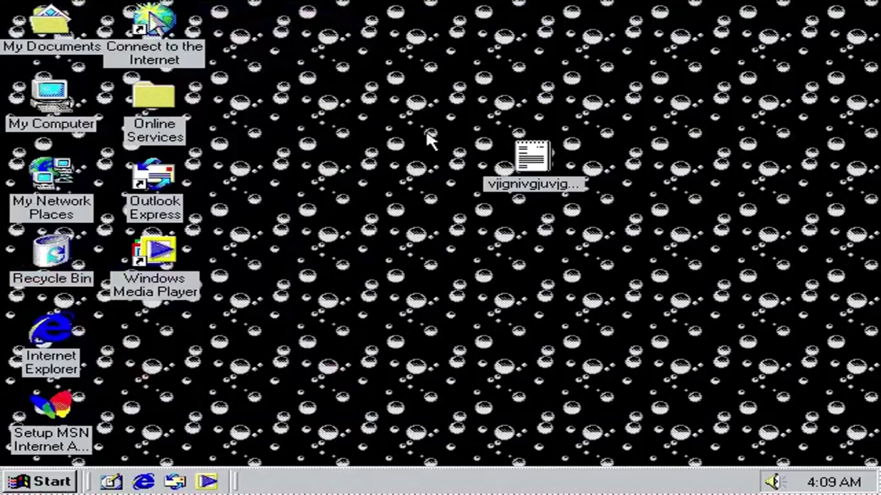
Start Minesweeper from the installed games
{"action": "left_click", "coordinate": [57, 481]}
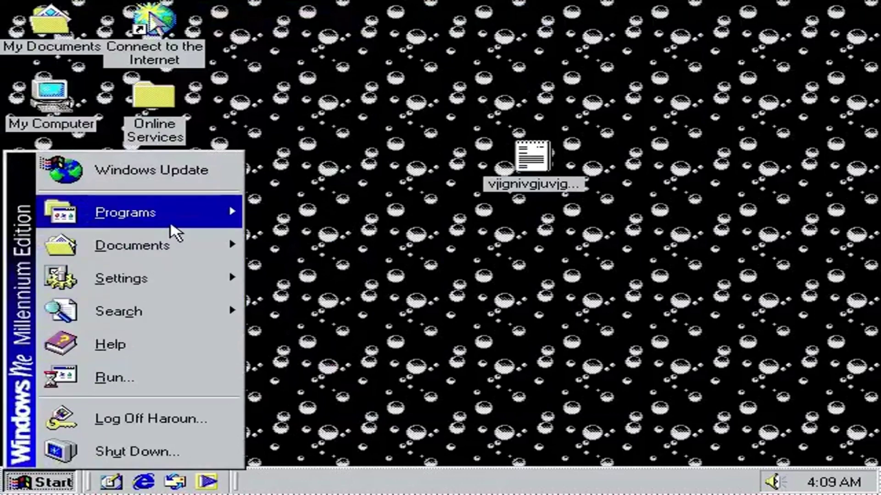
{"action": "mouse_move", "coordinate": [171, 221]}
{"action": "mouse_move", "coordinate": [286, 234]}
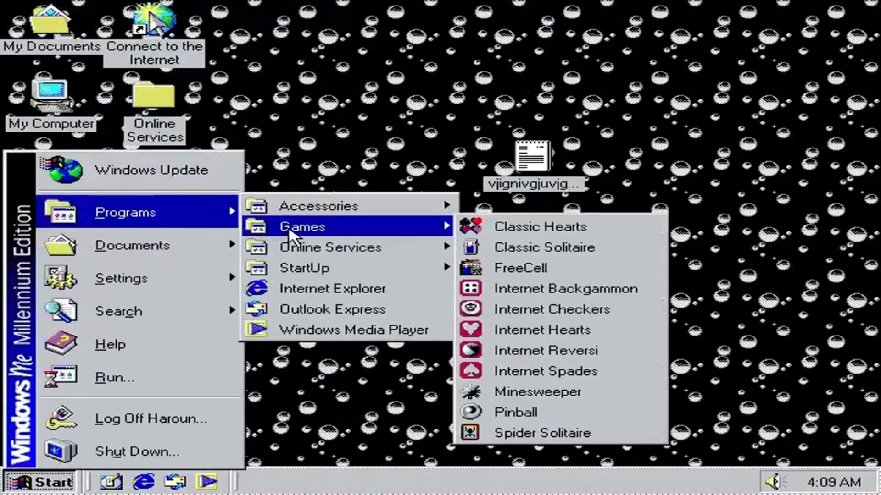
{"action": "left_click", "coordinate": [511, 390]}
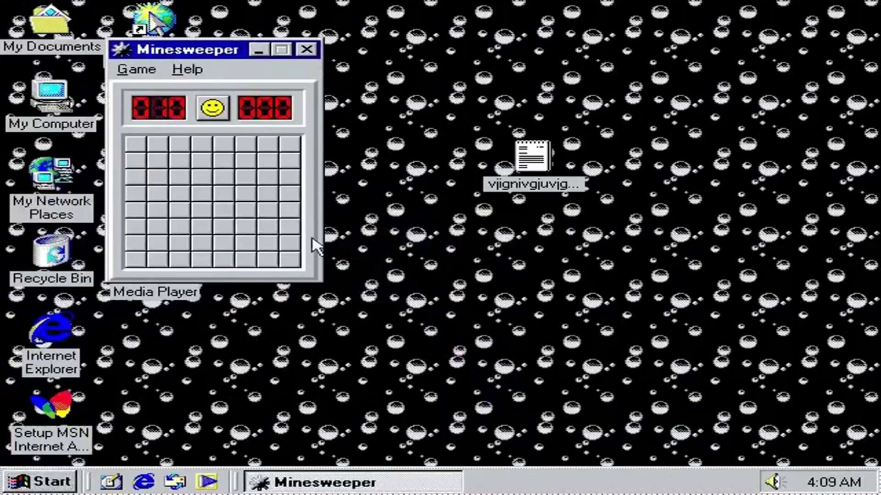
Play a Minesweeper round by uncovering scattered squares until a mine is hit, and close the game
{"action": "left_click", "coordinate": [266, 192]}
{"action": "left_click", "coordinate": [175, 227]}
{"action": "left_click", "coordinate": [218, 229]}
{"action": "left_click", "coordinate": [157, 193]}
{"action": "left_click", "coordinate": [219, 244]}
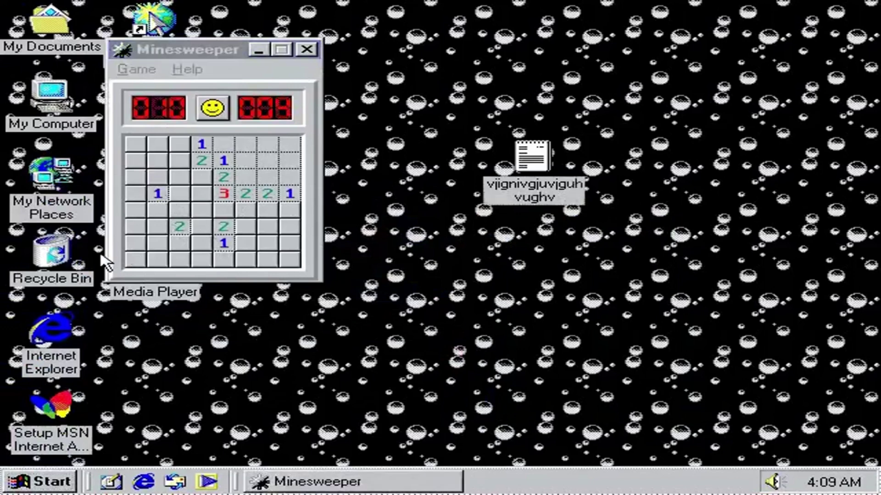
{"action": "left_click", "coordinate": [161, 159]}
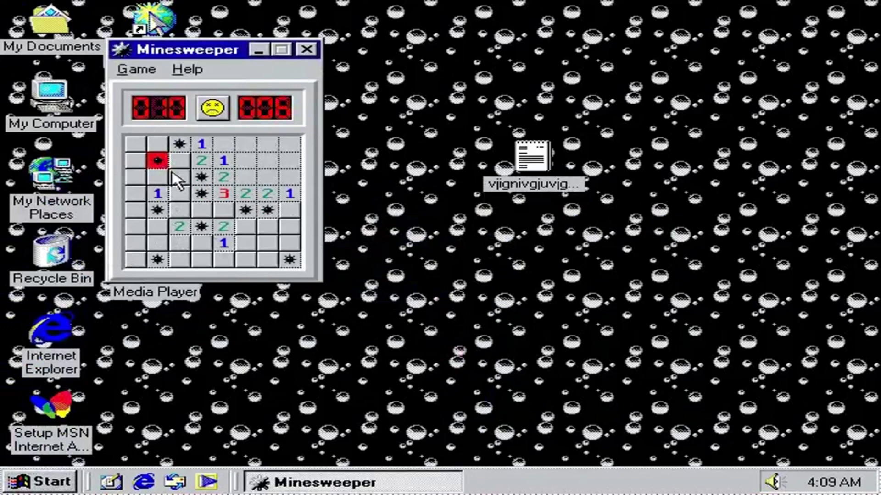
{"action": "left_click", "coordinate": [307, 49]}
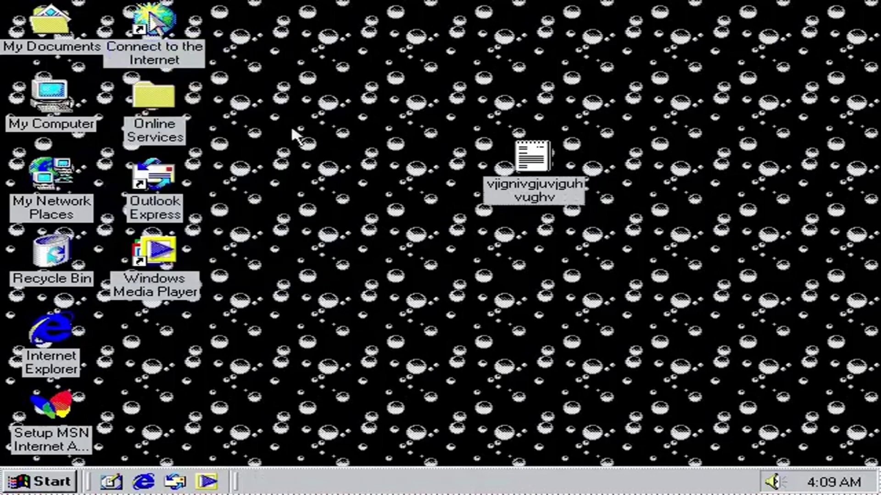
Start an Internet search from Windows, dismiss the web page error message, and refresh the blank page in Internet Explorer
{"action": "left_click", "coordinate": [62, 482]}
{"action": "mouse_move", "coordinate": [155, 309]}
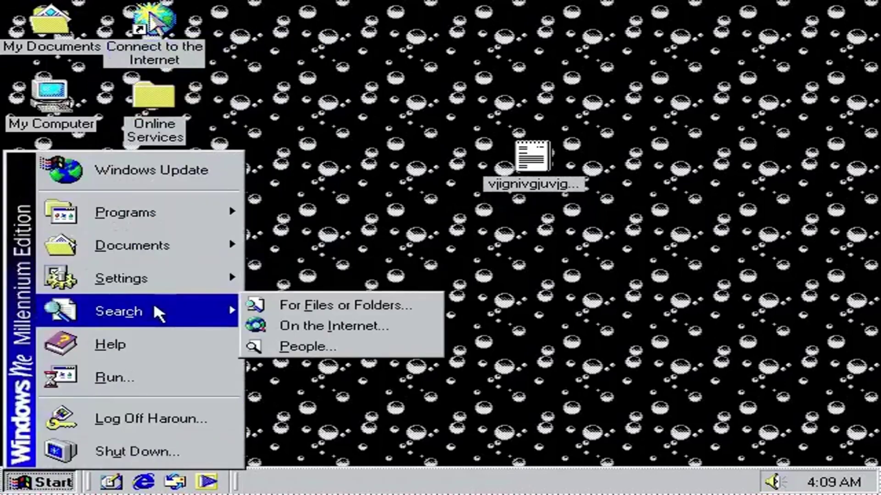
{"action": "left_click", "coordinate": [332, 327]}
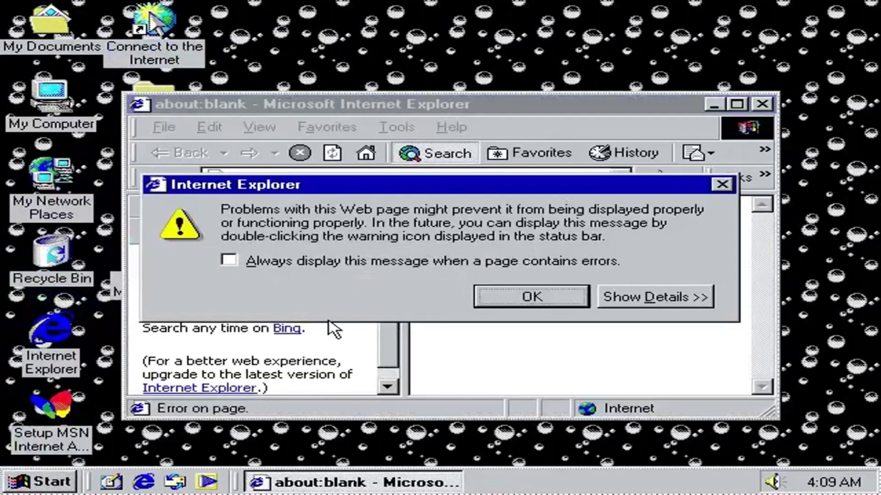
{"action": "left_click", "coordinate": [561, 302]}
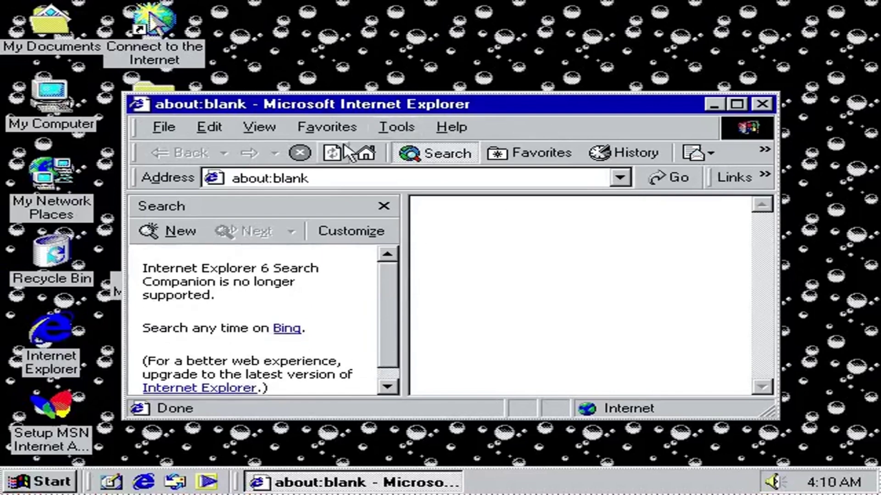
{"action": "left_click", "coordinate": [334, 154]}
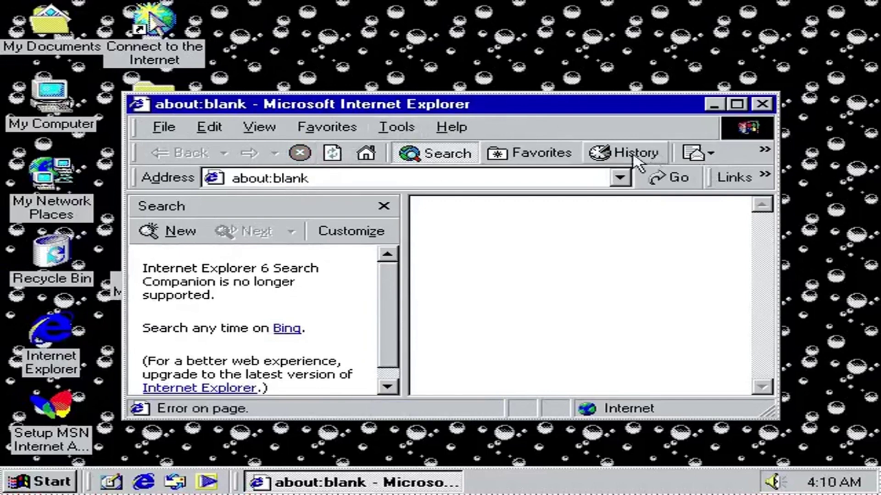
Open MSN.com from the Internet Explorer favorites, and exit the MSN Internet Access setup
{"action": "left_click", "coordinate": [552, 158]}
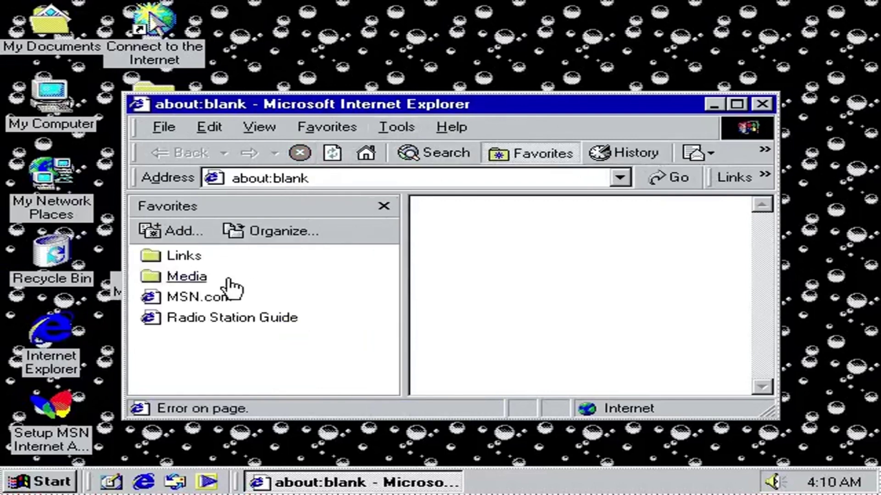
{"action": "left_click", "coordinate": [199, 298]}
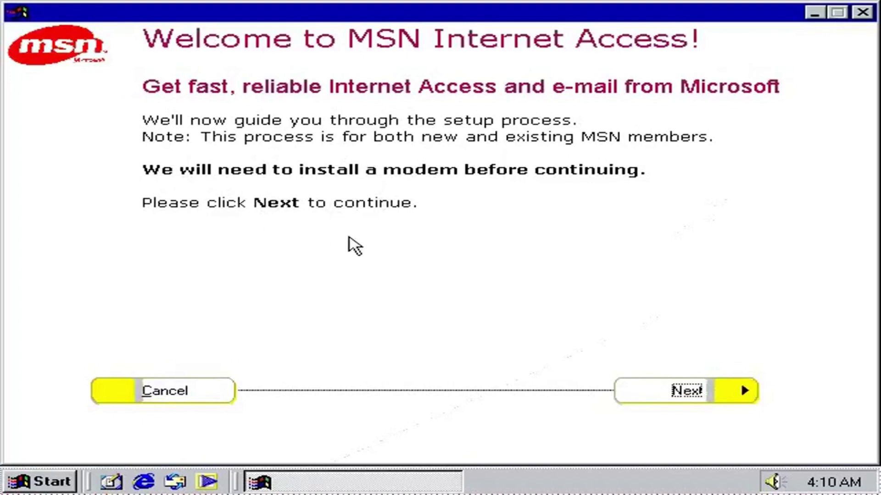
{"action": "left_click", "coordinate": [111, 390]}
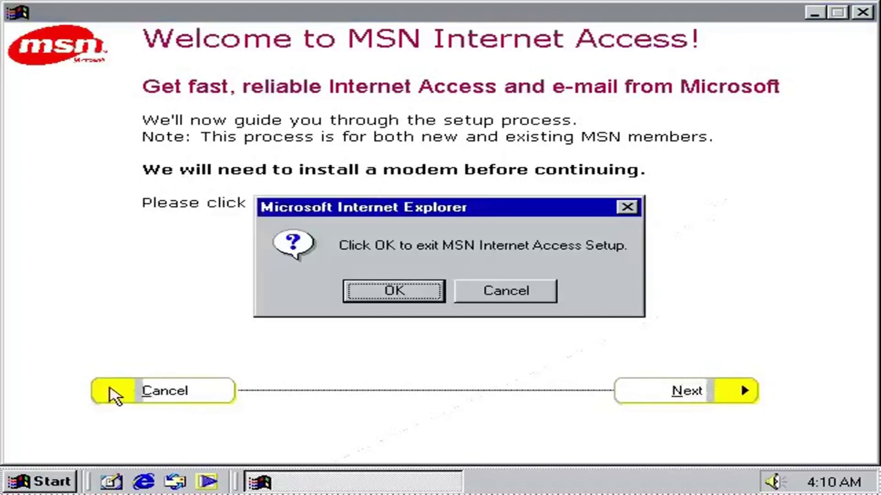
{"action": "left_click", "coordinate": [393, 297]}
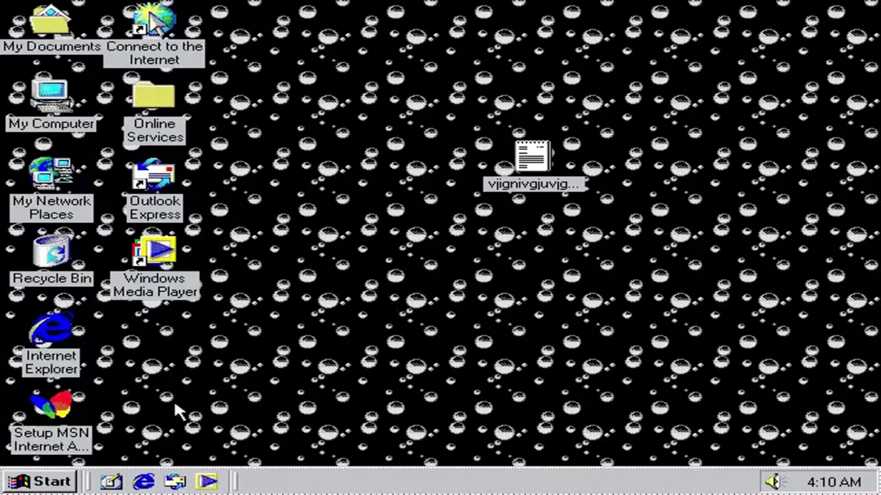
Open Windows Media Player to view its Media Guide page, and close the player
{"action": "double_click", "coordinate": [143, 260]}
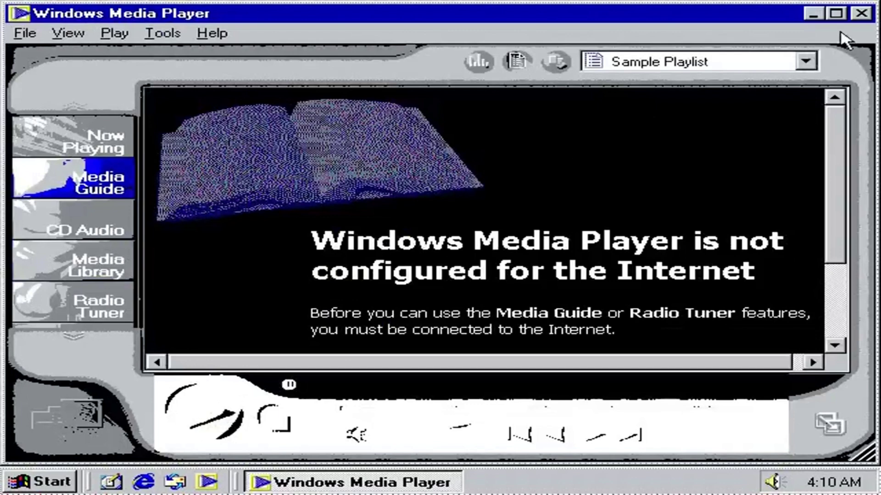
{"action": "left_click", "coordinate": [856, 18]}
{"action": "left_click", "coordinate": [600, 199]}
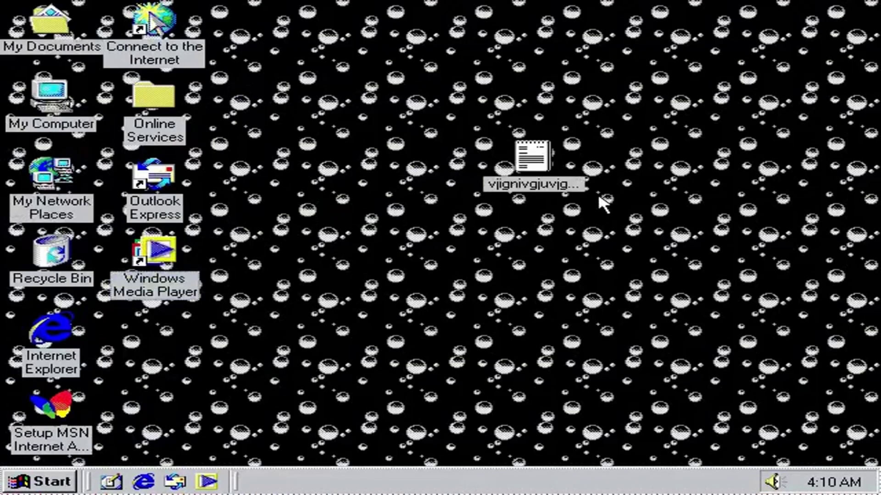
Open the MS-DOS Prompt from the Windows accessories
{"action": "left_click", "coordinate": [71, 479]}
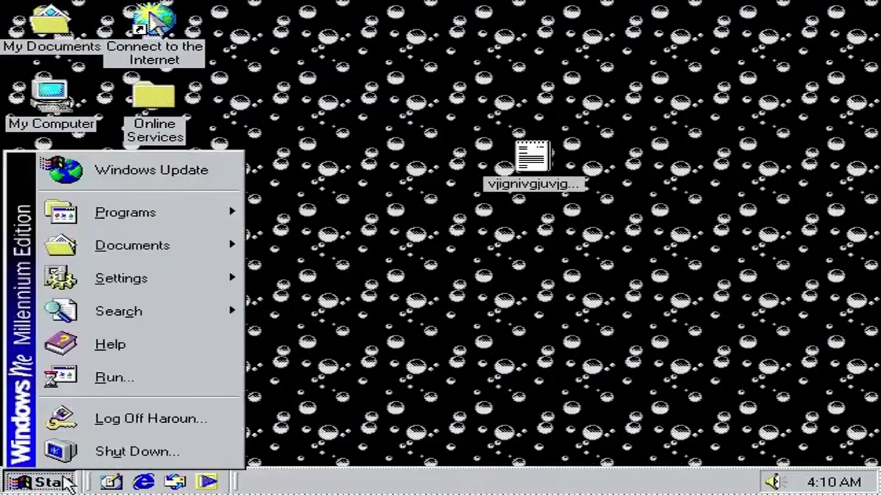
{"action": "mouse_move", "coordinate": [165, 210]}
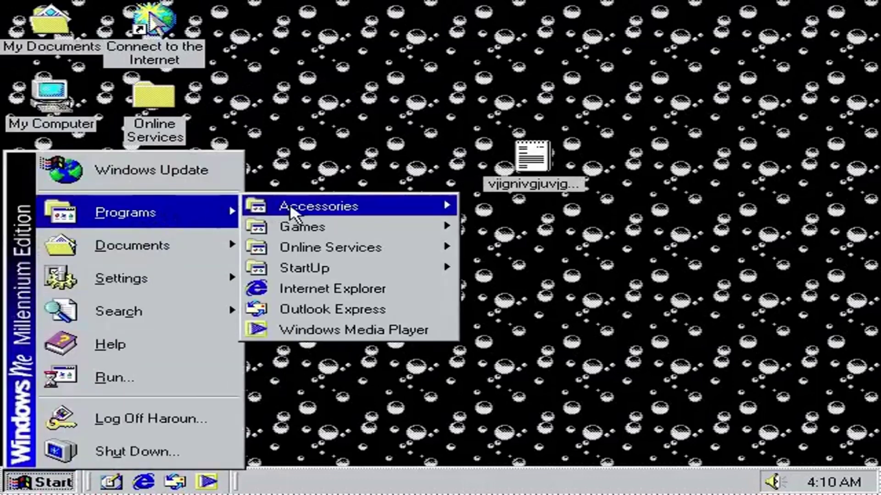
{"action": "mouse_move", "coordinate": [290, 209]}
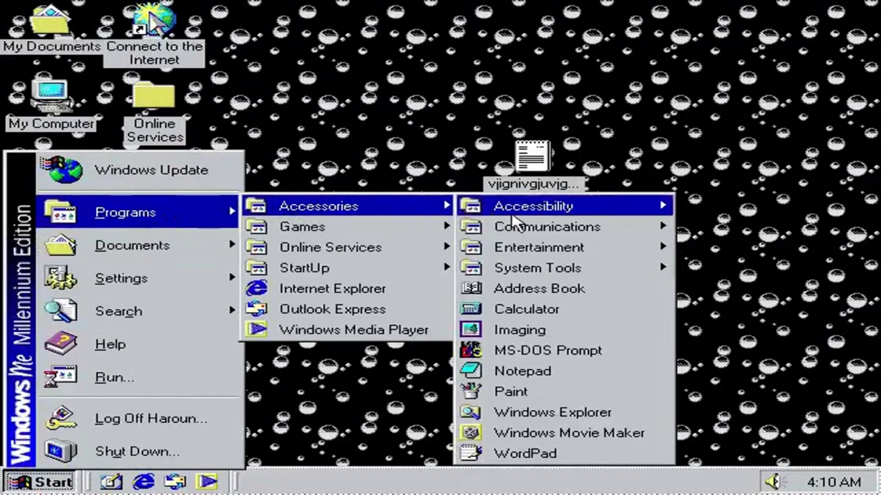
{"action": "left_click", "coordinate": [529, 350]}
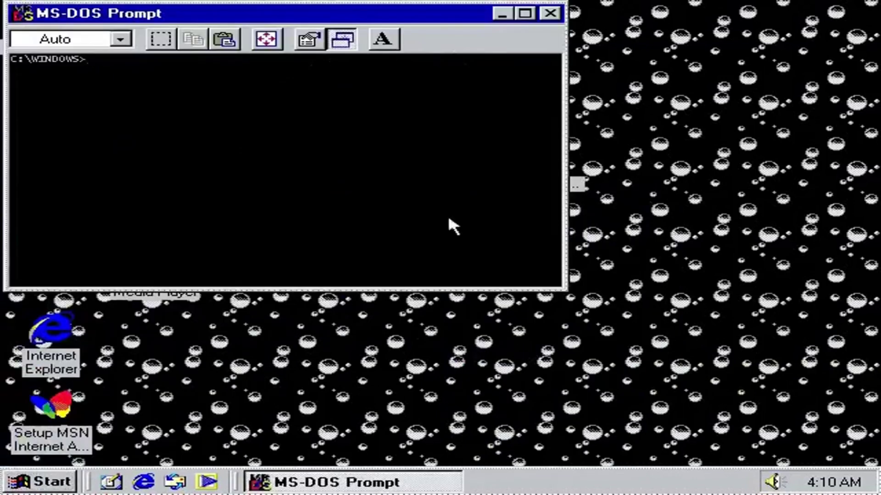